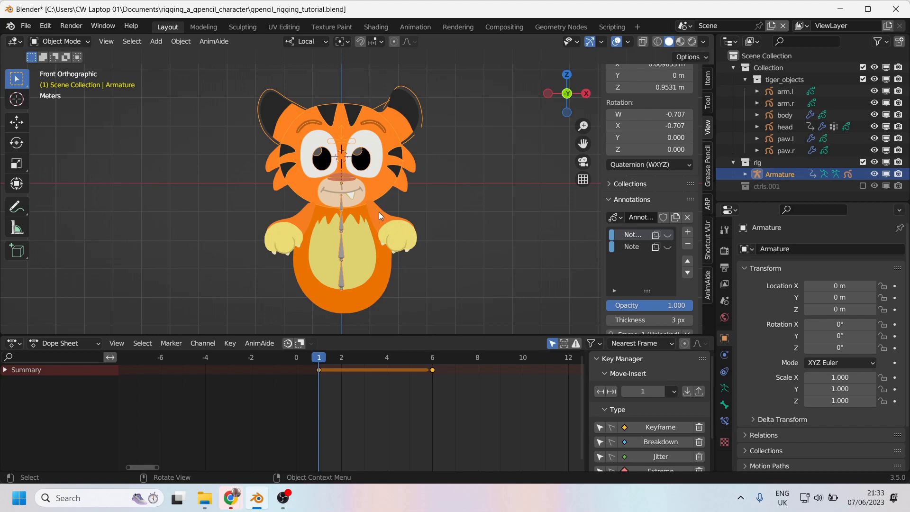
middle_drag(376, 209, 396, 240)
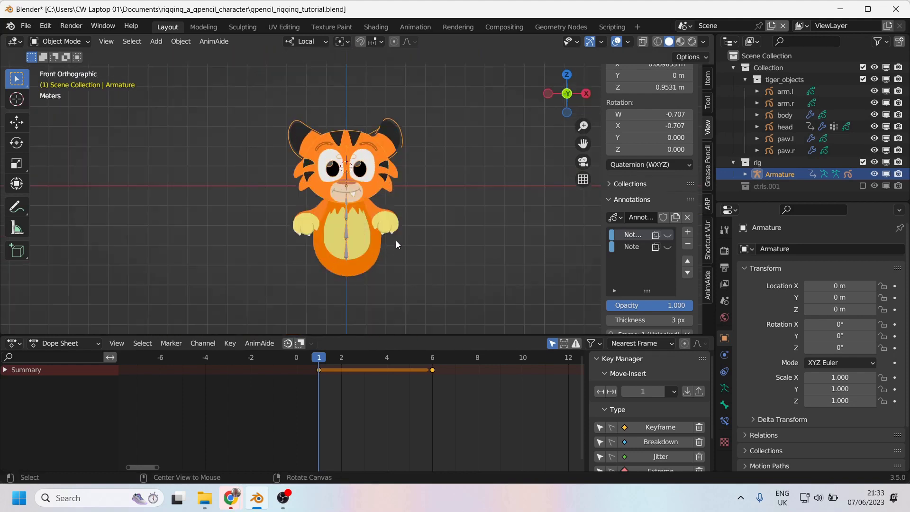
scroll(384, 232, up, 2)
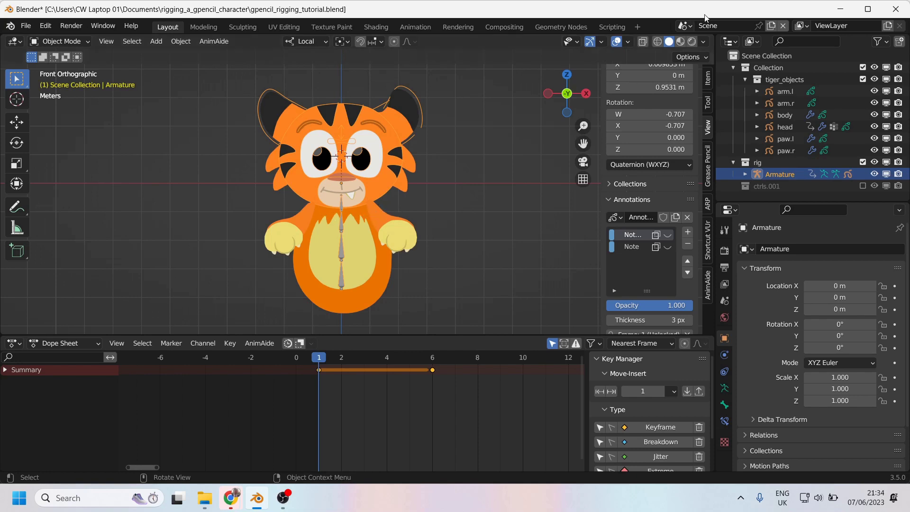
Create a new empty scene and rename it ik_joint_test.
click(685, 26)
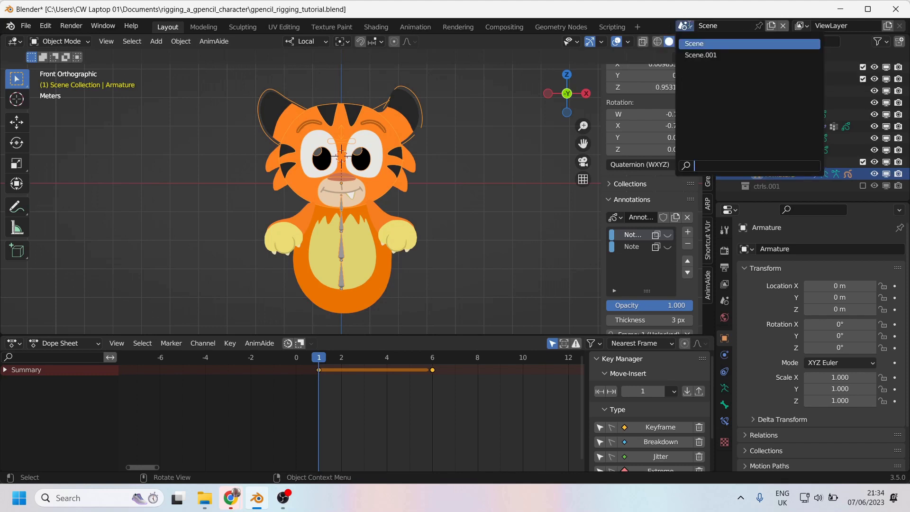
click(771, 26)
click(720, 48)
double_click(713, 24)
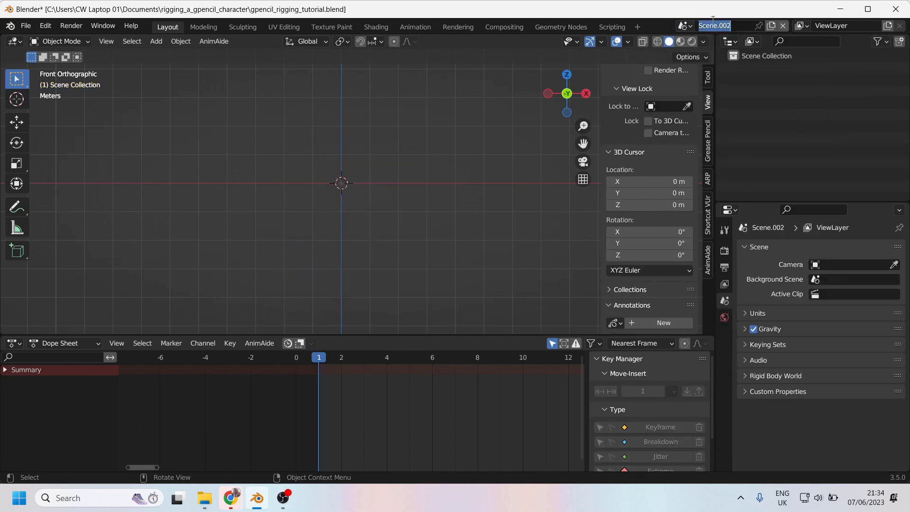
key(BackSpace)
text(ik_joint_test)
key(Return)
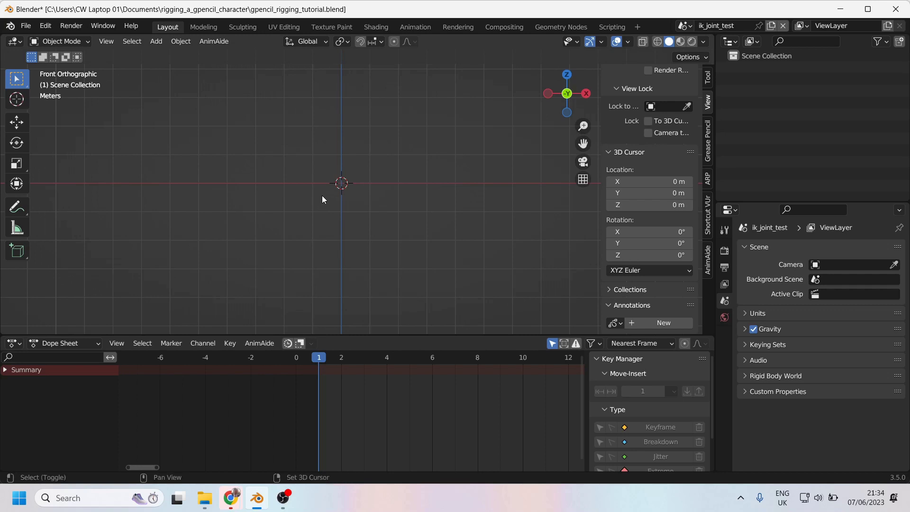
Add a single-bone armature at the world origin and frame it in the viewport.
key(shift+a)
mouse_move(282, 283)
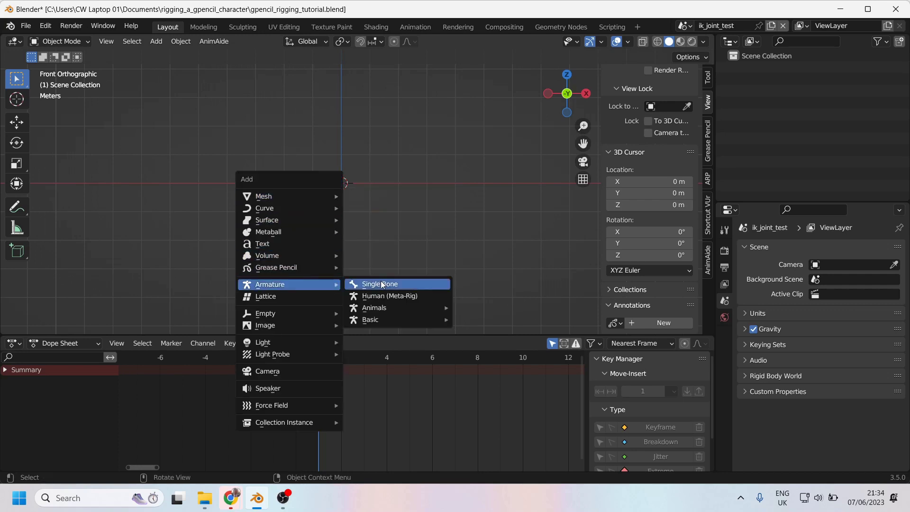
click(375, 284)
key(KP_Decimal)
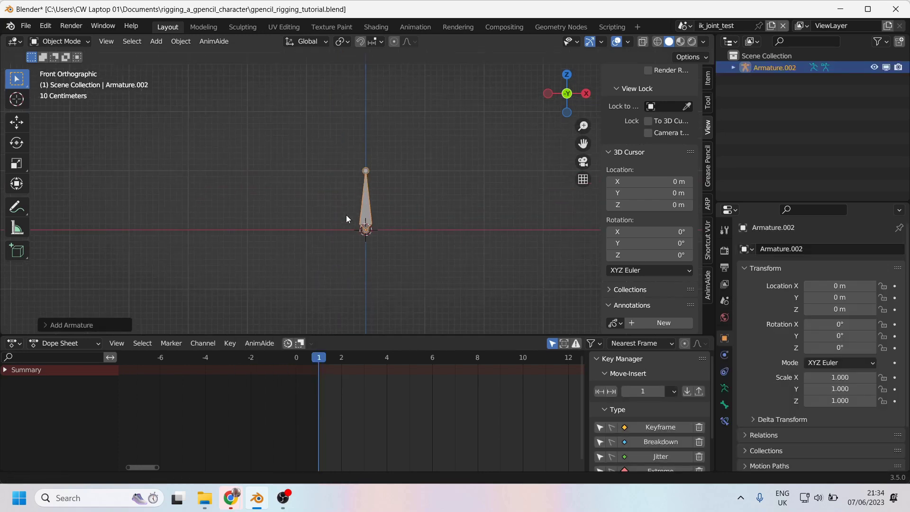
Enlarge the 3D viewport by shrinking the timeline and the outliner and properties area, keeping the bone in view.
drag(338, 335, 338, 410)
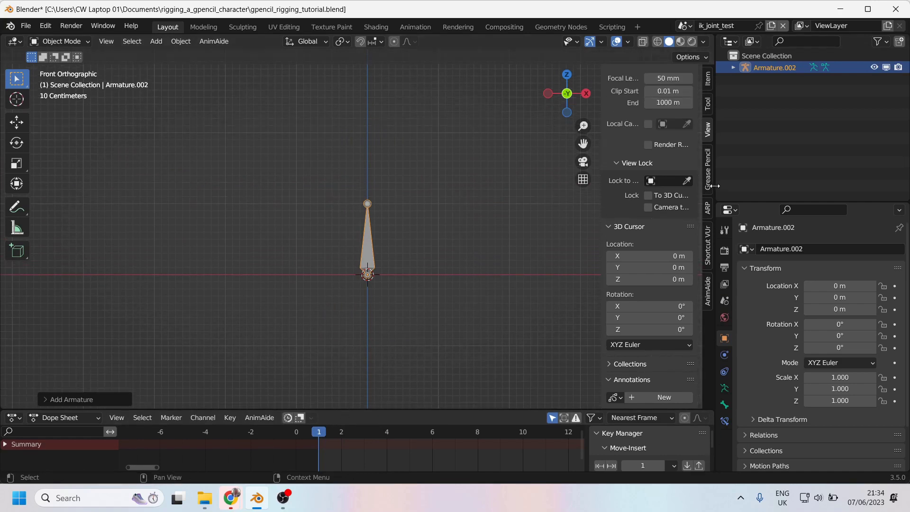
drag(714, 185, 816, 186)
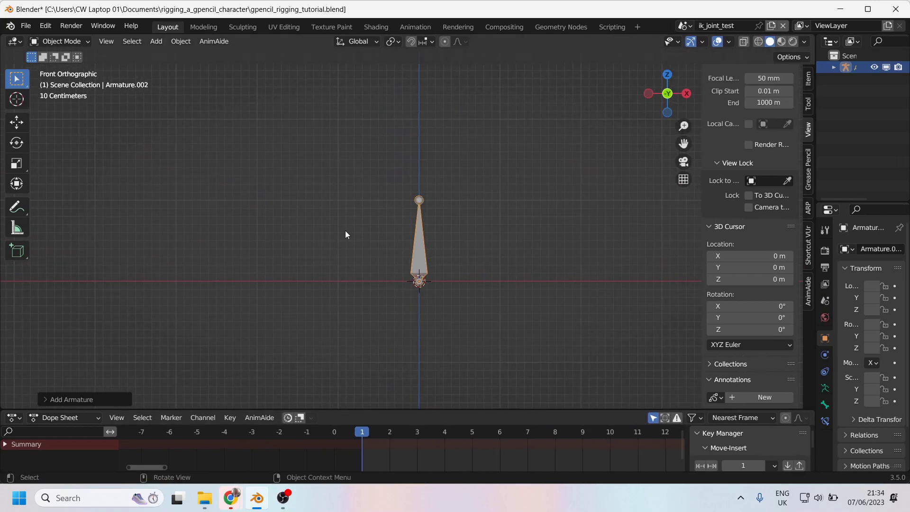
scroll(403, 264, down, 2)
shift+middle_drag(402, 264, 373, 228)
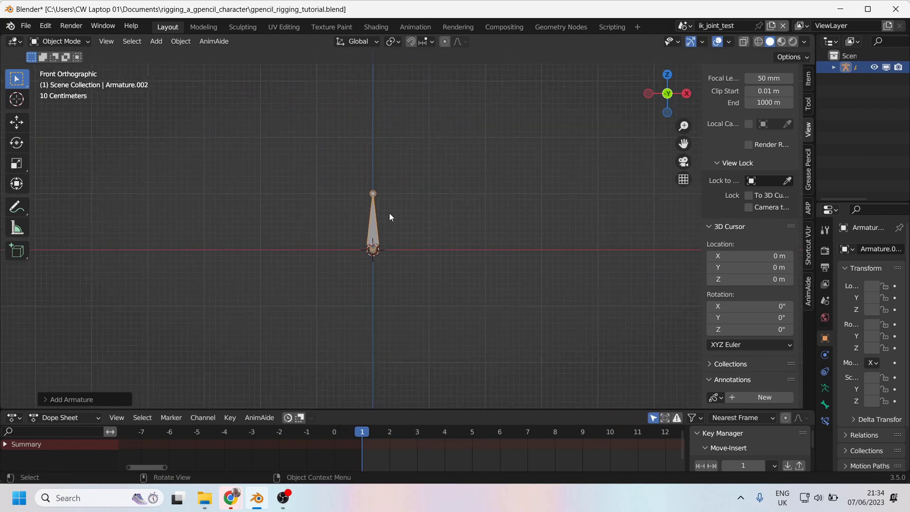
In Edit Mode, rotate the bone by about 149° and place it above the origin so its tail points down.
key(Tab)
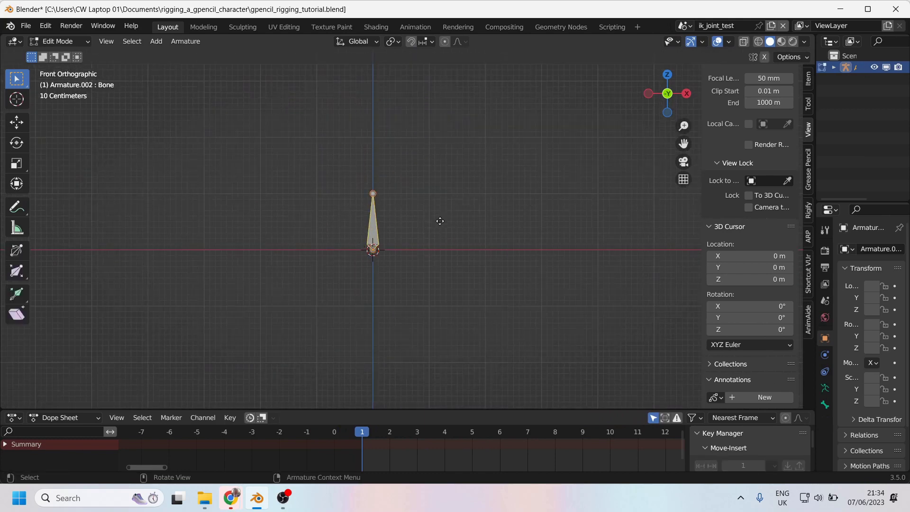
key(g)
click(368, 145)
key(r)
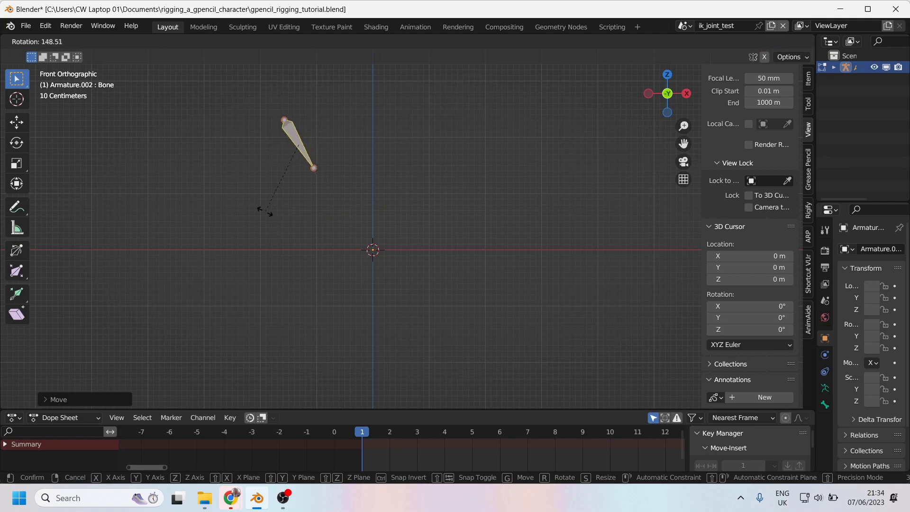
click(261, 208)
key(g)
click(382, 157)
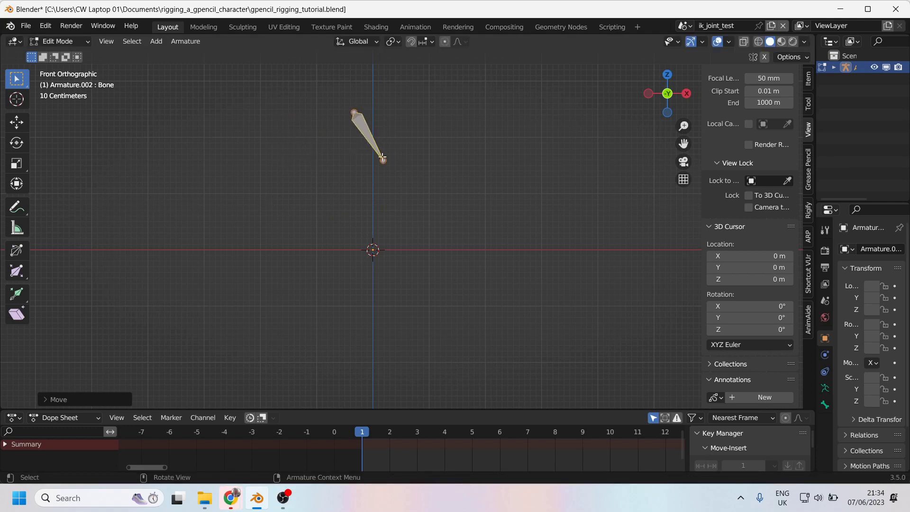
Move the bone's tail up to turn it into a short, slightly sloping hip bone.
click(383, 160)
key(g)
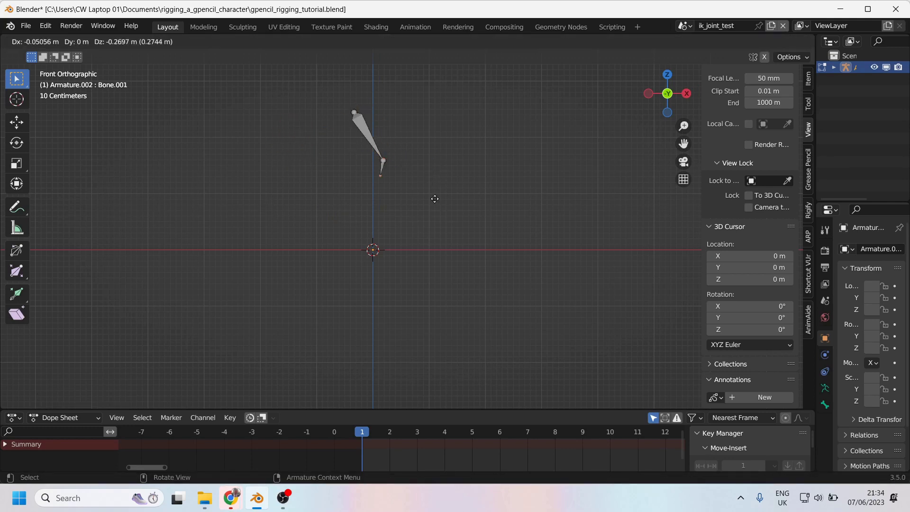
click(422, 132)
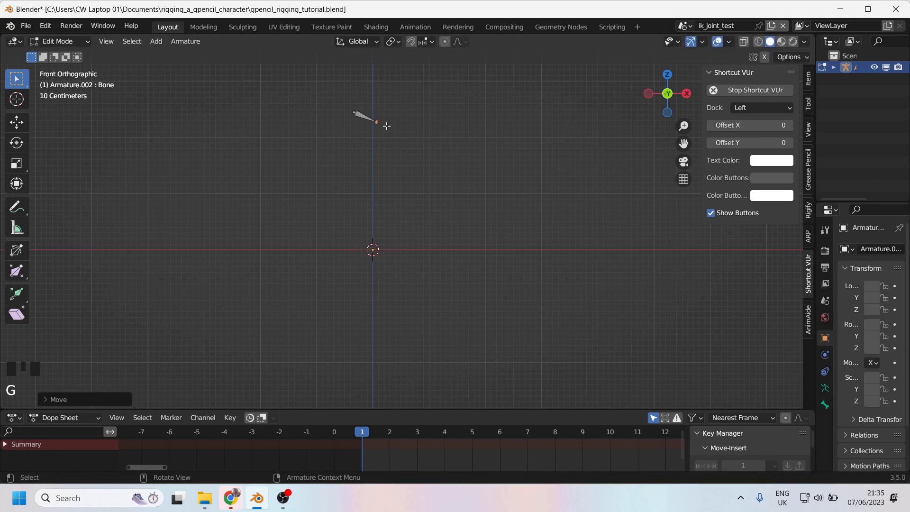
Extrude an upper leg bone straight down from the hip bone's tail, plus a lower leg bone about 0.96 m long reaching the ground.
key(e)
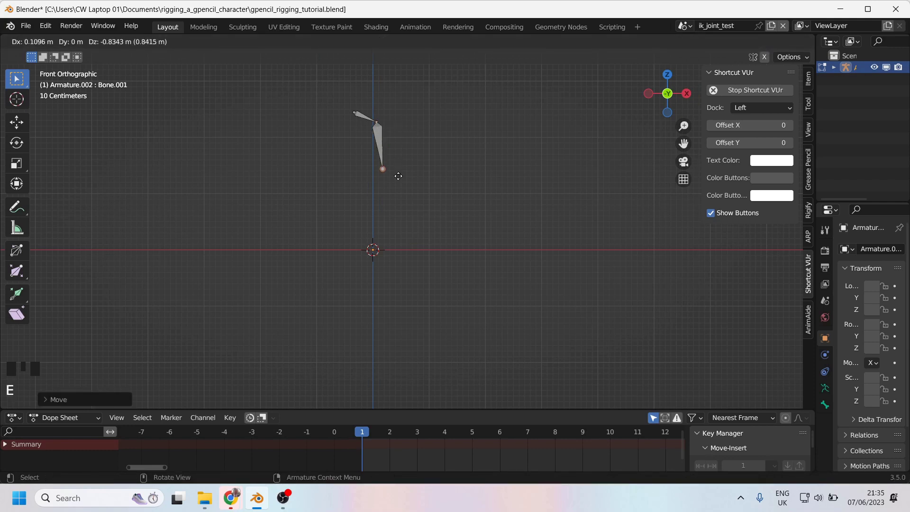
click(397, 190)
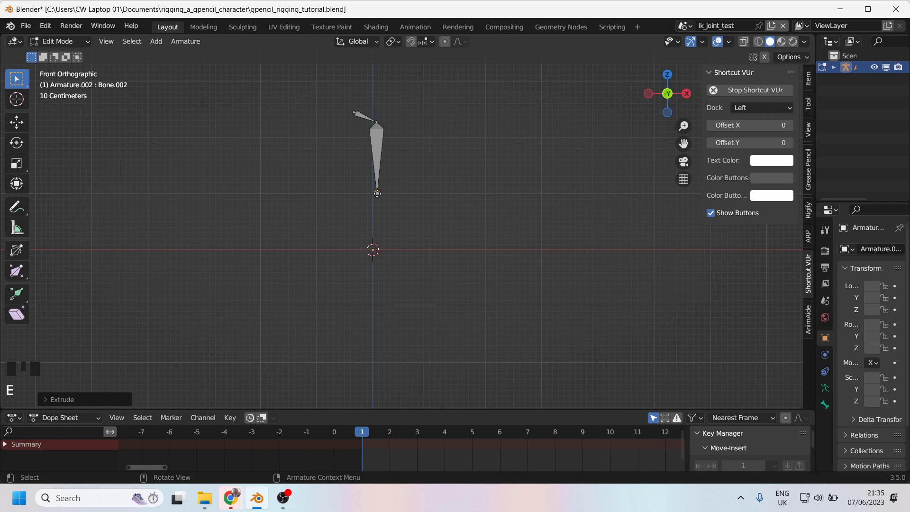
key(e)
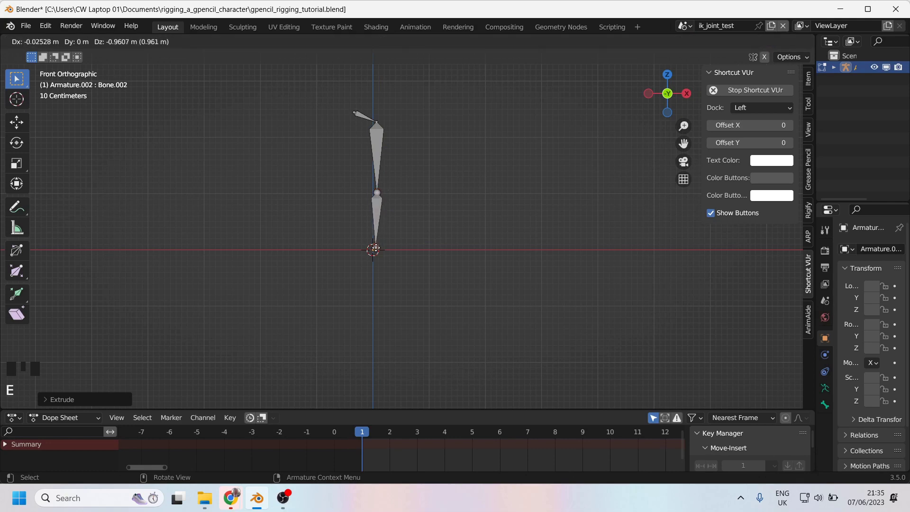
click(375, 249)
In the right side view, extrude a foot bone about 0.5 m forward from the ankle along negative Y.
scroll(406, 235, up, 2)
shift+middle_drag(377, 255, 424, 279)
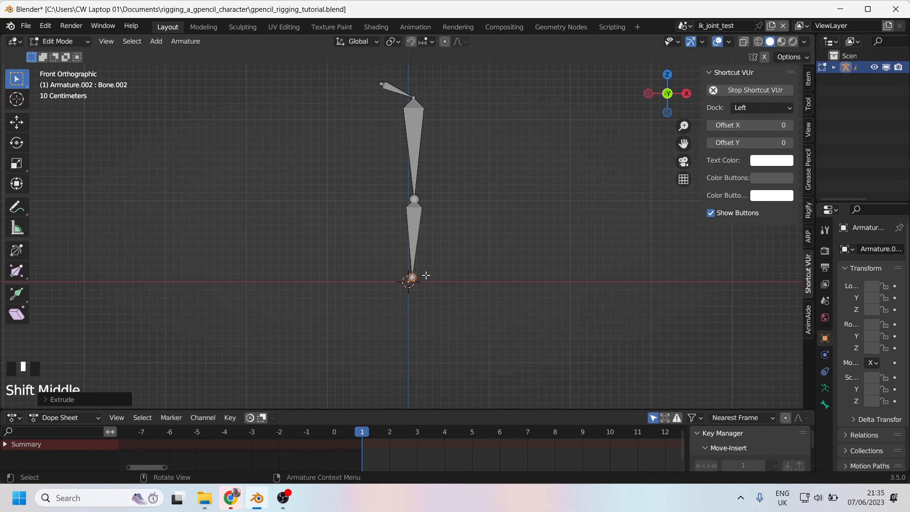
alt+middle_click(465, 243)
alt+middle_drag(465, 243, 421, 266)
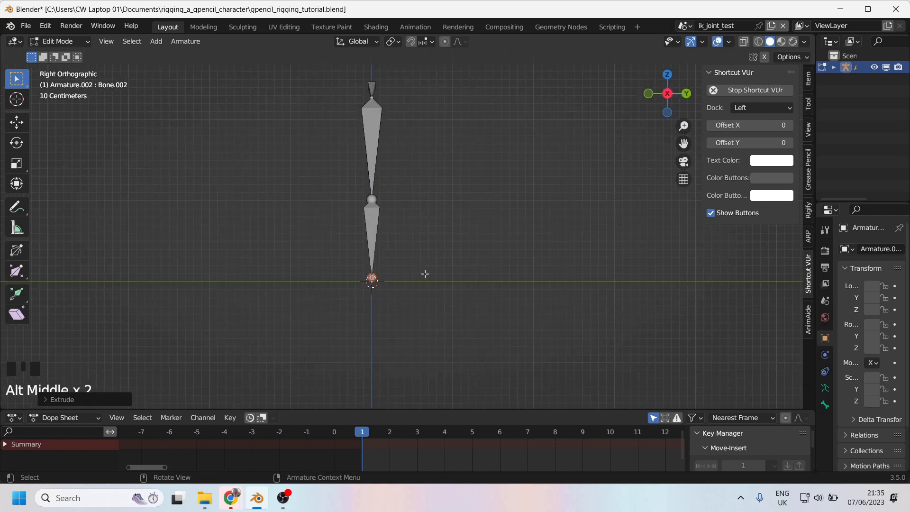
key(e)
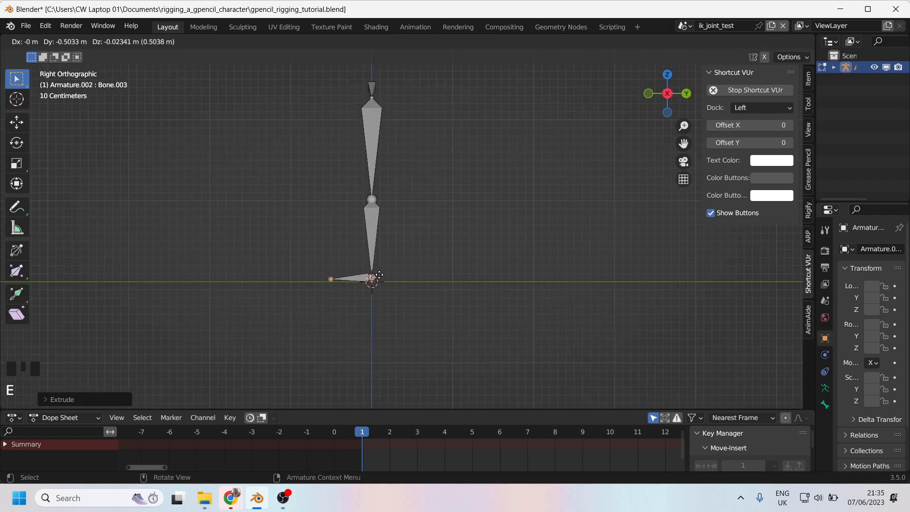
click(380, 275)
Hide the 3D cursor overlay and the viewport's sidebar so the leg armature is unobstructed.
alt+middle_drag(433, 274, 362, 240)
scroll(458, 248, down, 1)
scroll(361, 239, down, 2)
scroll(528, 128, up, 2)
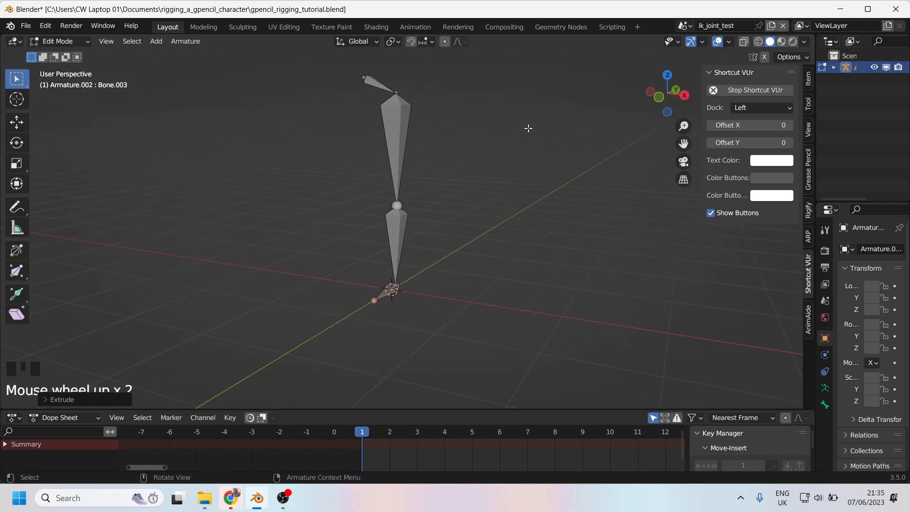
click(728, 42)
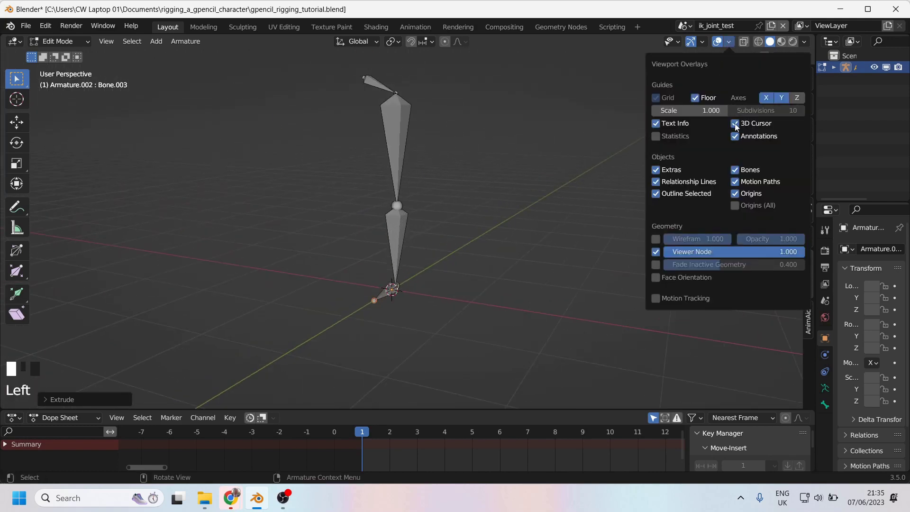
click(735, 125)
middle_drag(362, 216, 280, 230)
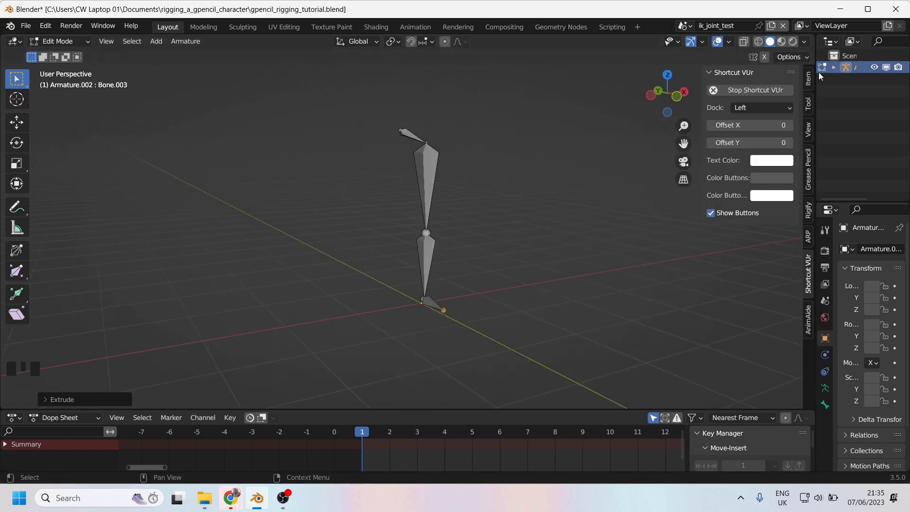
click(807, 79)
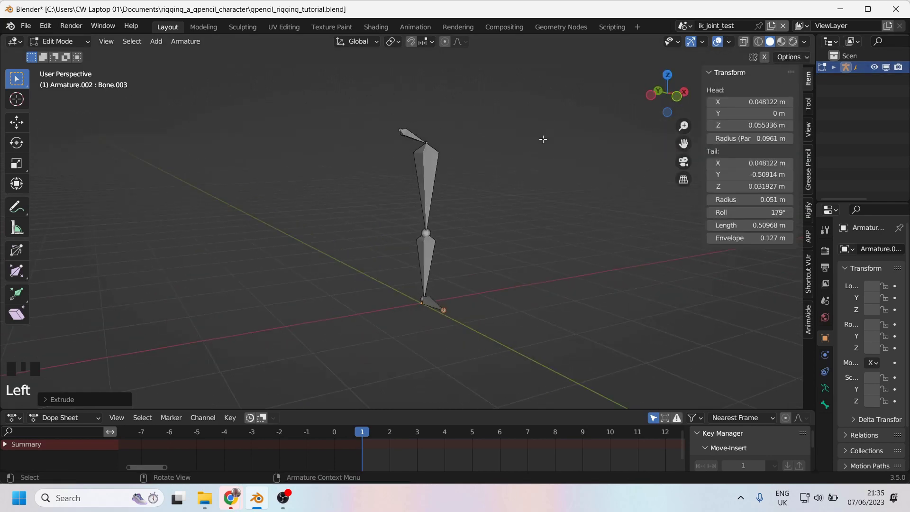
key(n)
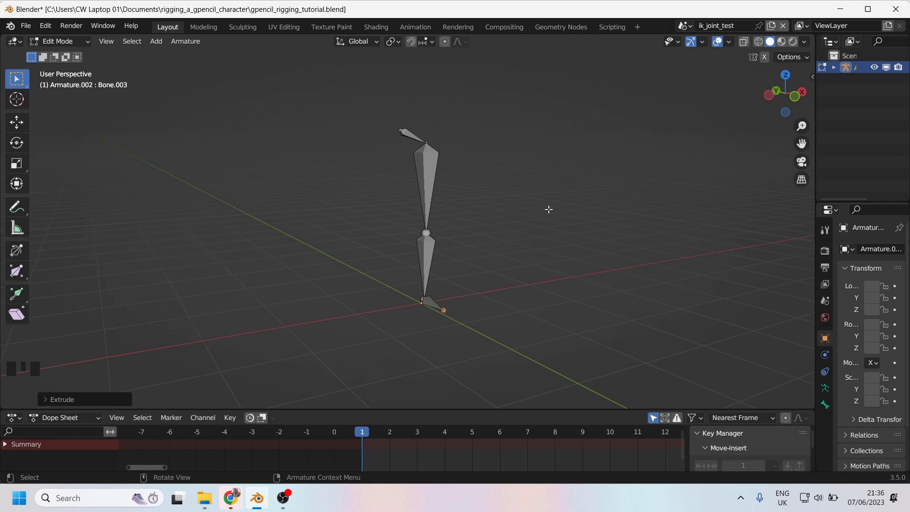
In the right side view, put the armature into Pose Mode, activate the Select Box tool and select the lower leg bone.
key(KP_3)
shift+middle_drag(548, 209, 406, 256)
scroll(407, 256, down, 1)
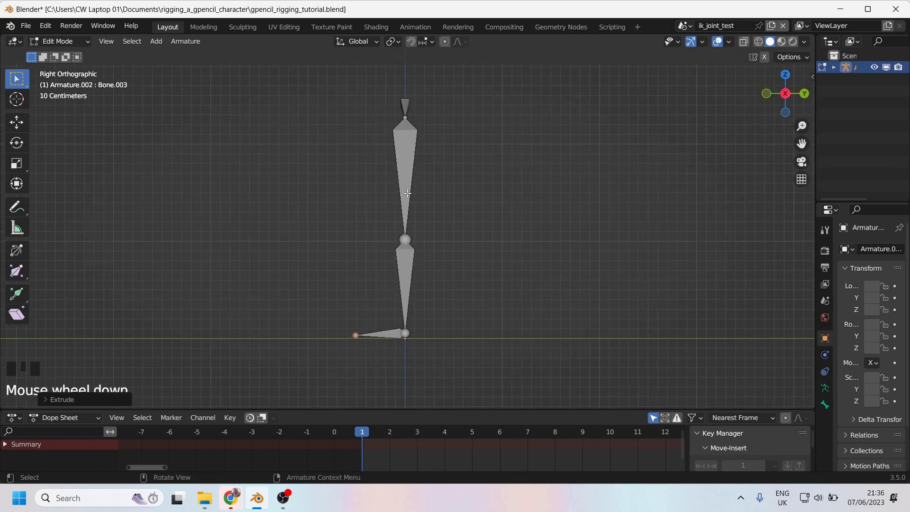
click(403, 251)
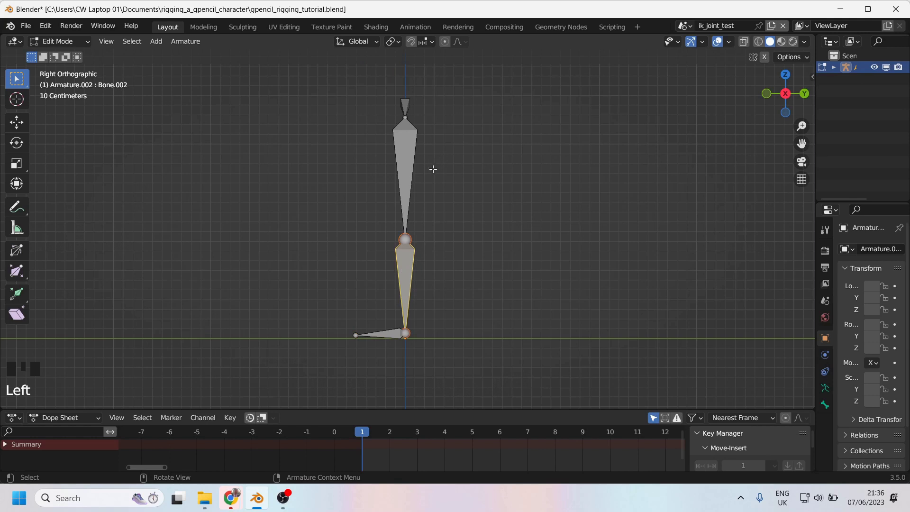
key(ctrl+Tab)
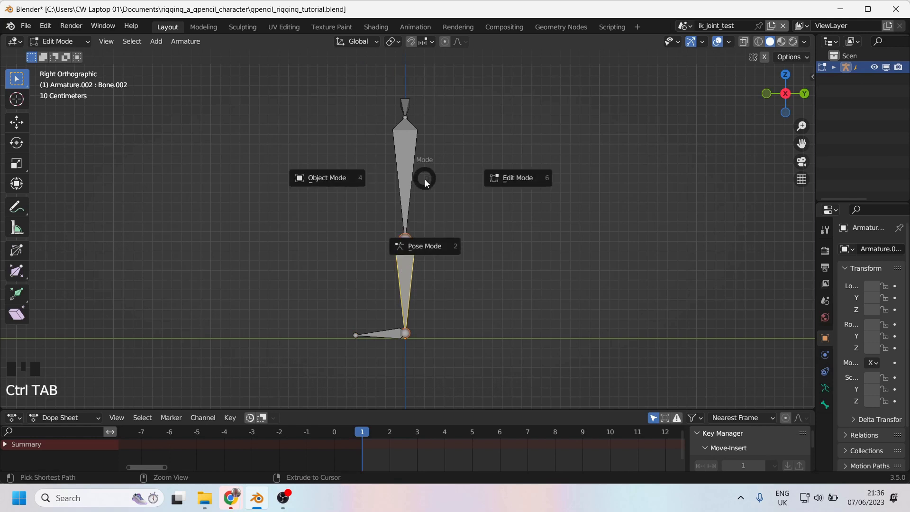
click(419, 250)
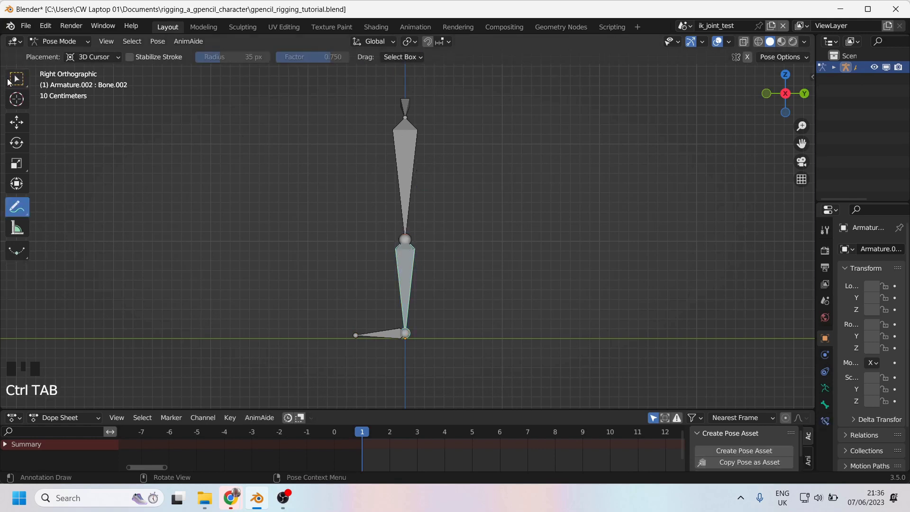
click(8, 82)
click(403, 256)
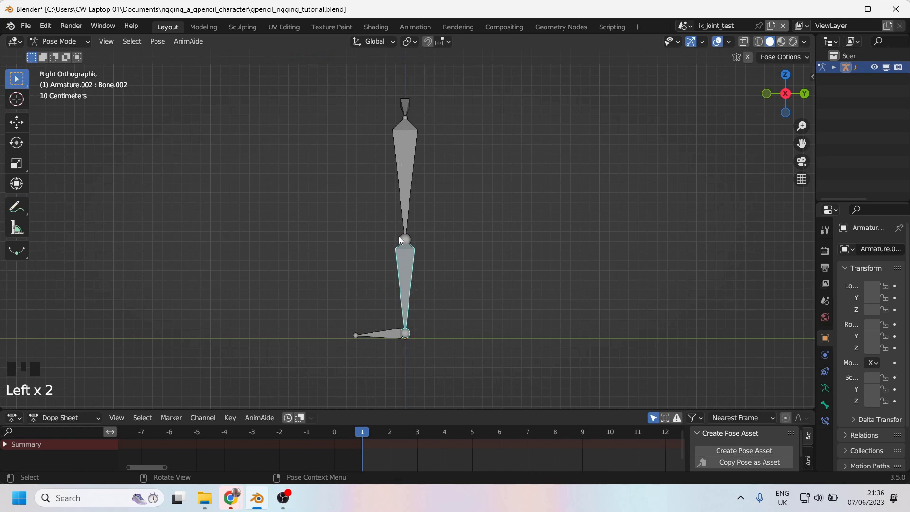
Try rotating the foot bone about the ankle.
click(393, 338)
key(g)
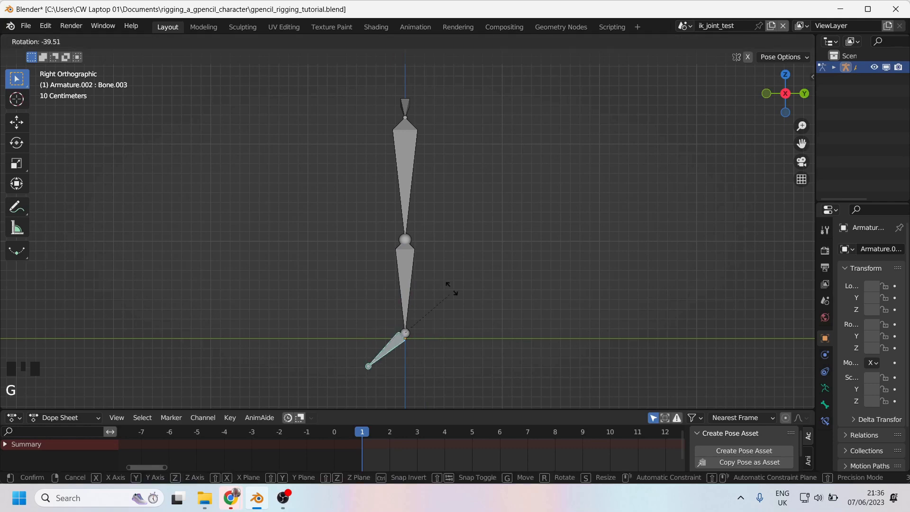
right_click(423, 213)
Rotate the lower leg bone backward at the knee until it is horizontal, and select the upper leg bone.
click(416, 234)
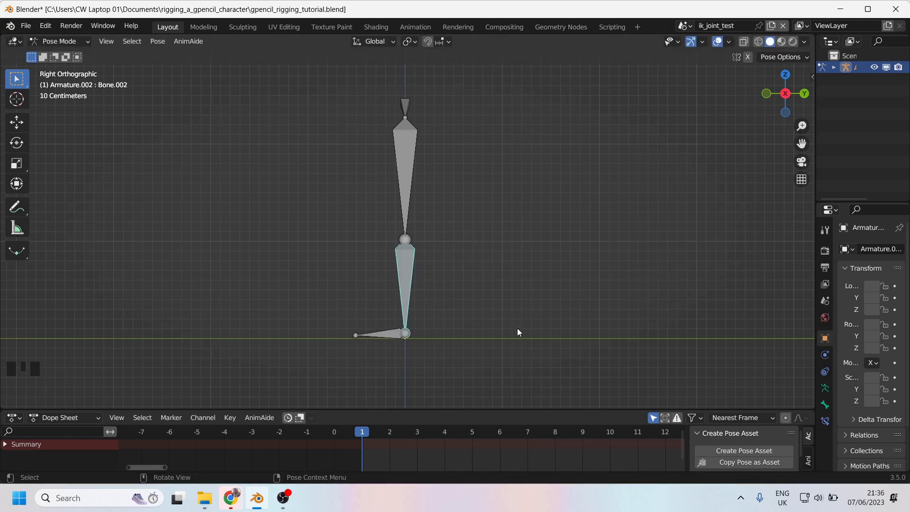
click(410, 277)
key(r)
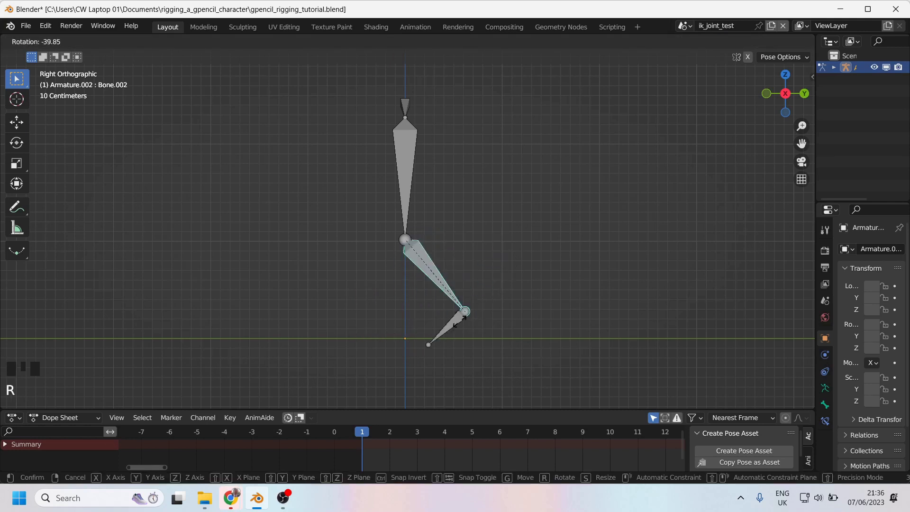
click(517, 232)
click(393, 163)
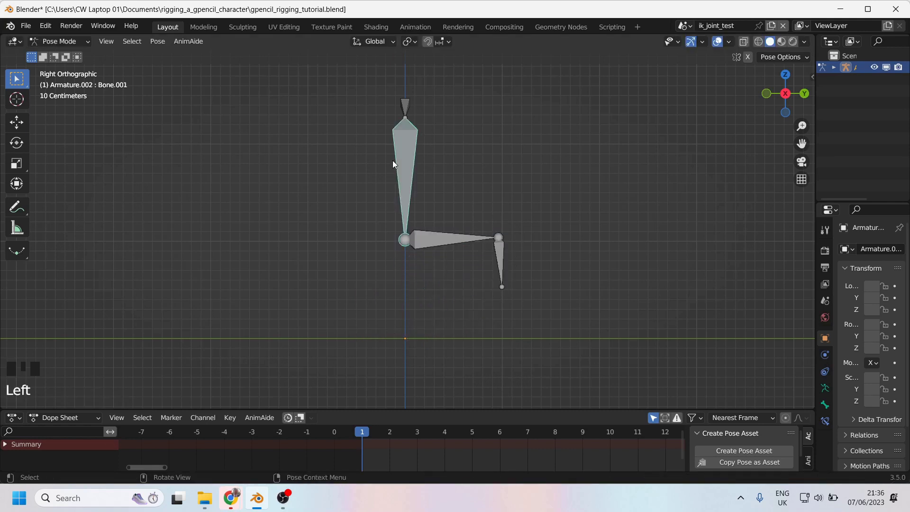
Rotate the upper leg bone backward at the hip, and try rotating the foot bone about the ankle.
key(r)
click(589, 173)
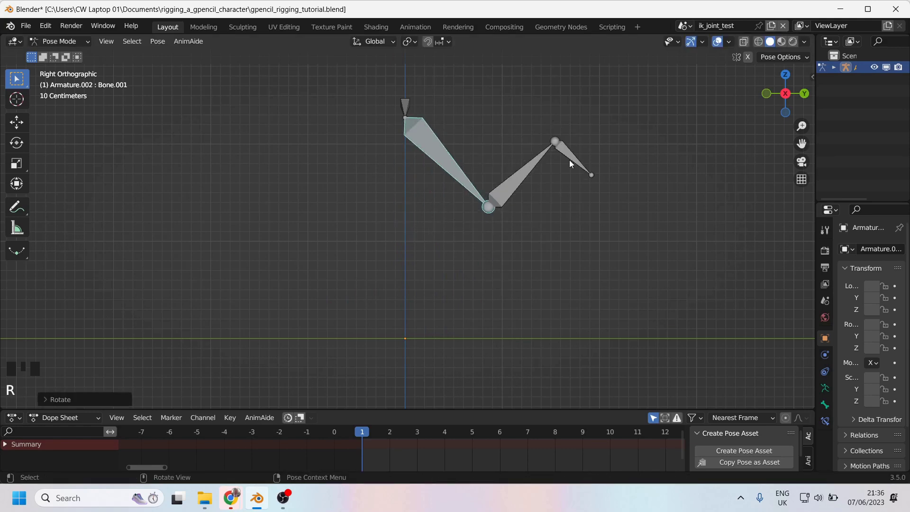
click(601, 169)
key(r)
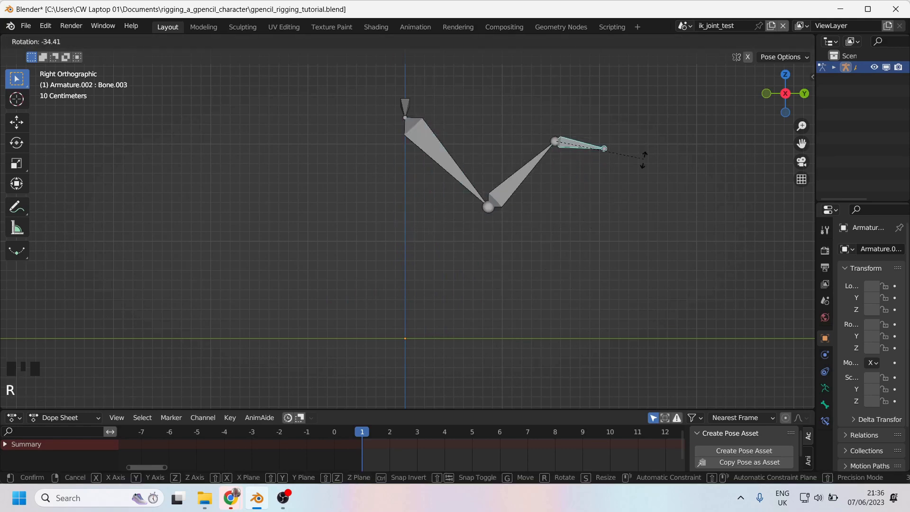
Undo the upper and lower leg rotations to straighten the leg, and try bending the lower leg bone backward at the knee again.
key(ctrl+z)
key(ctrl+z)
key(ctrl+z)
key(ctrl+z)
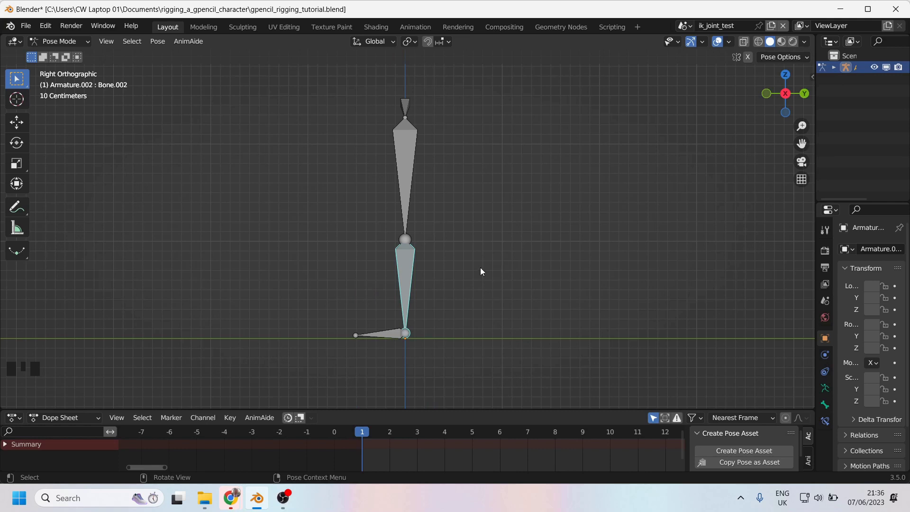
key(r)
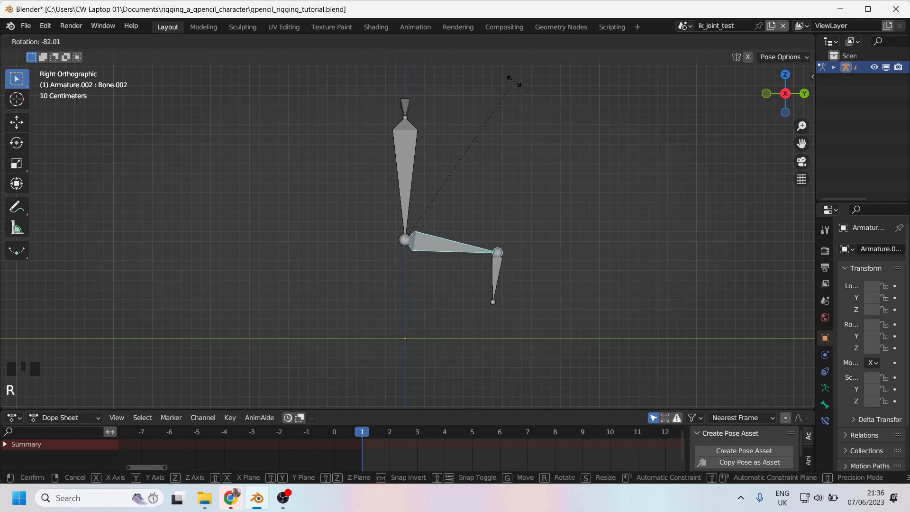
key(Escape)
Select the foot, lower leg, upper leg and hip bones in turn to examine how they meet at the ankle and hip.
click(390, 338)
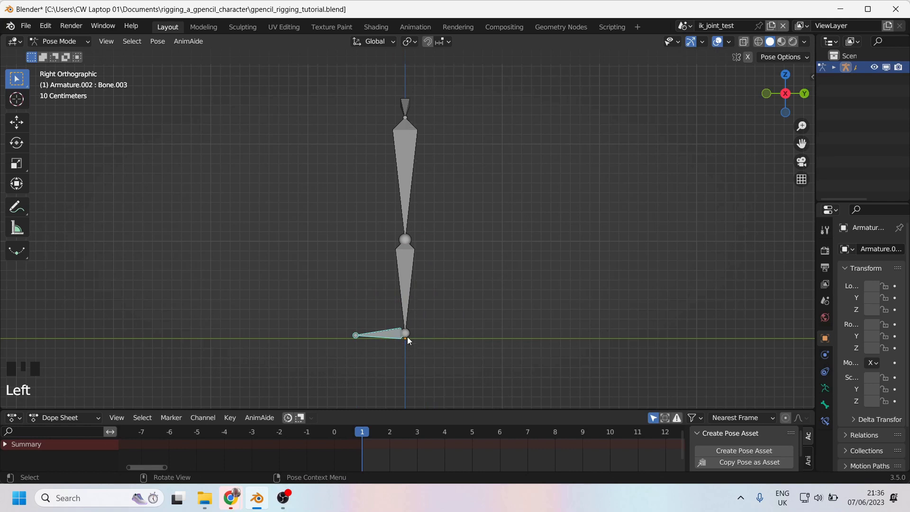
click(408, 337)
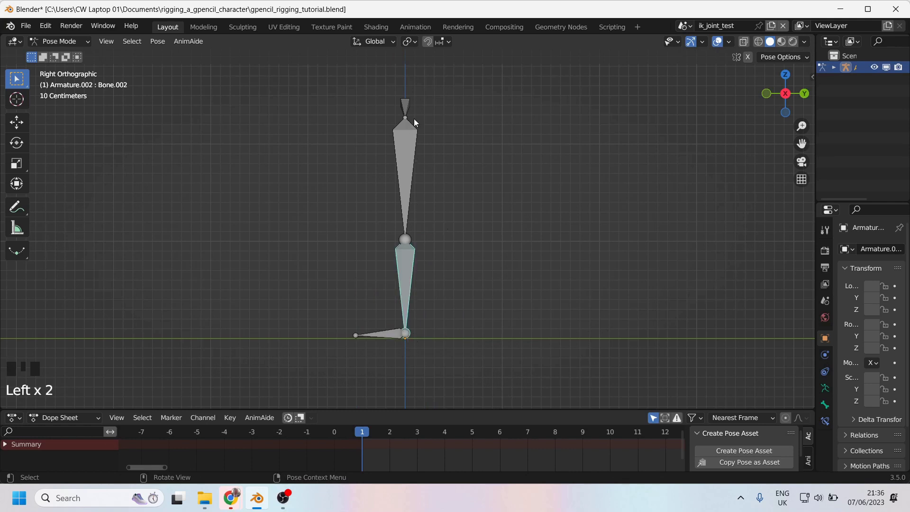
click(406, 103)
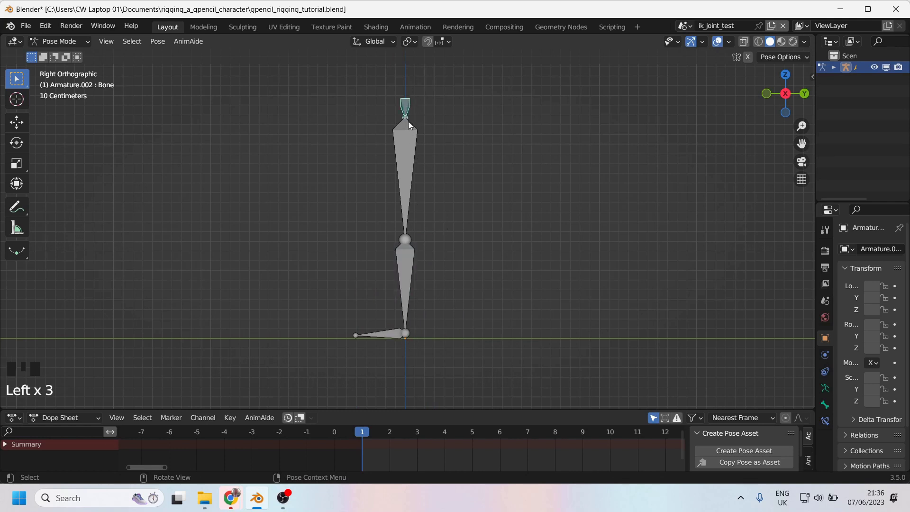
click(407, 120)
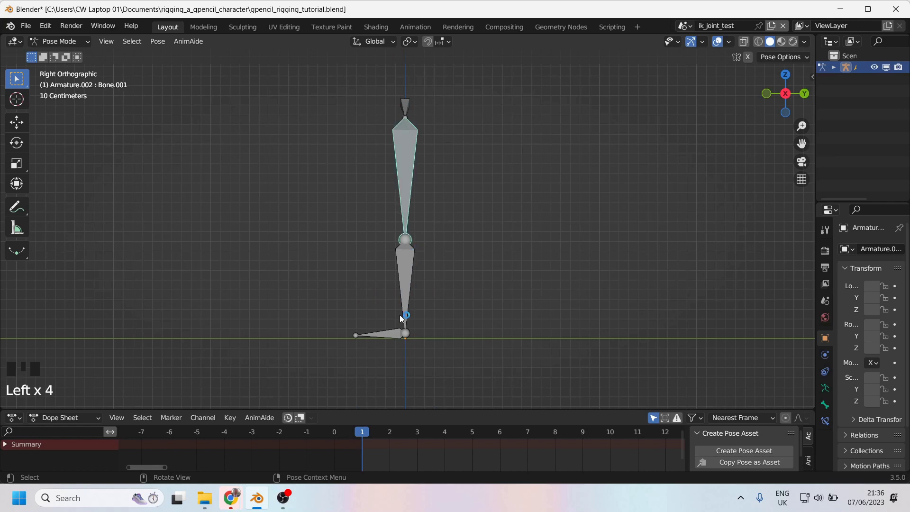
click(407, 337)
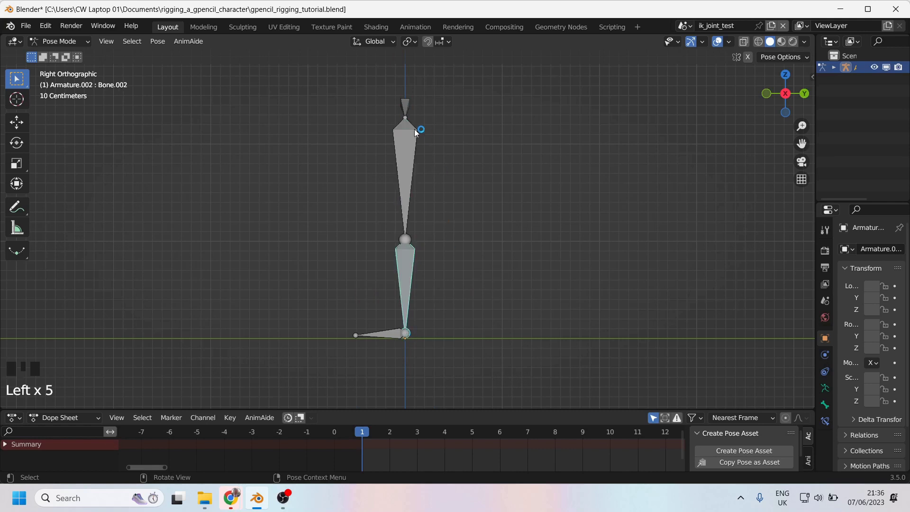
click(405, 115)
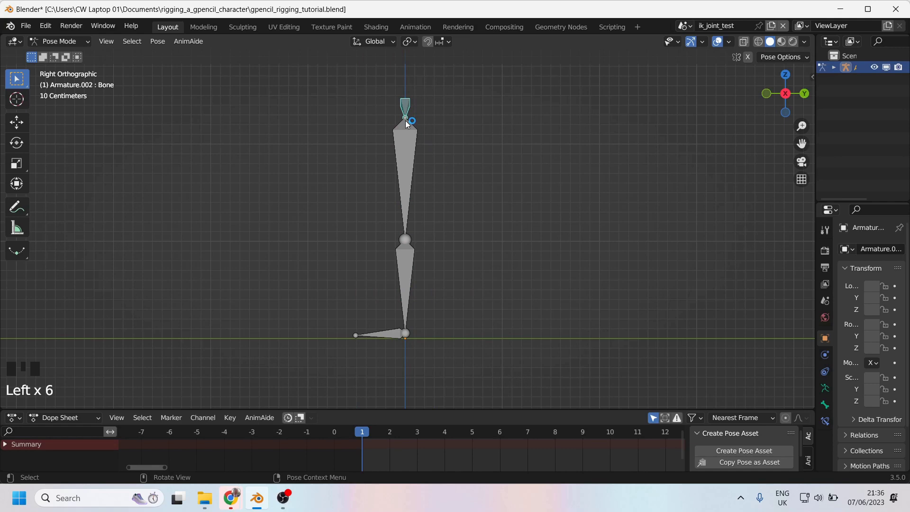
click(398, 335)
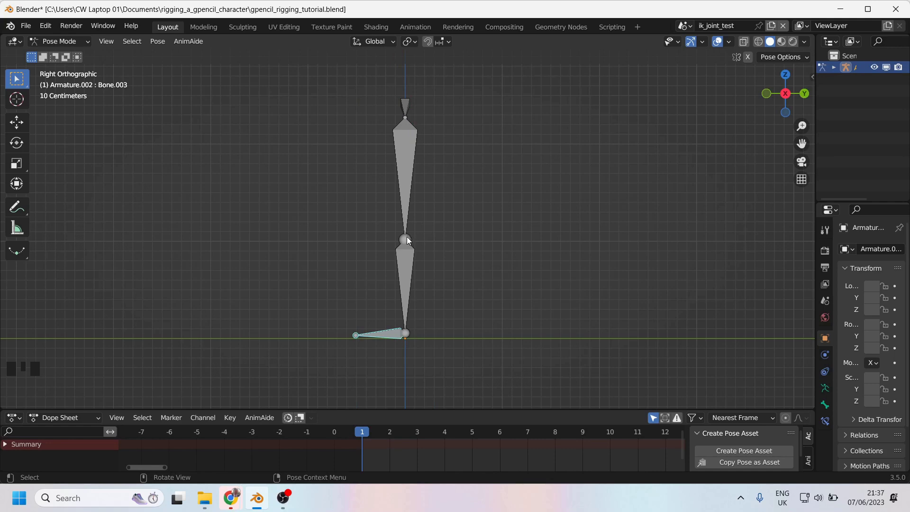
In Edit Mode, apply Disconnect Bone to the foot bone so it separates from the lower leg bone.
key(Tab)
click(388, 333)
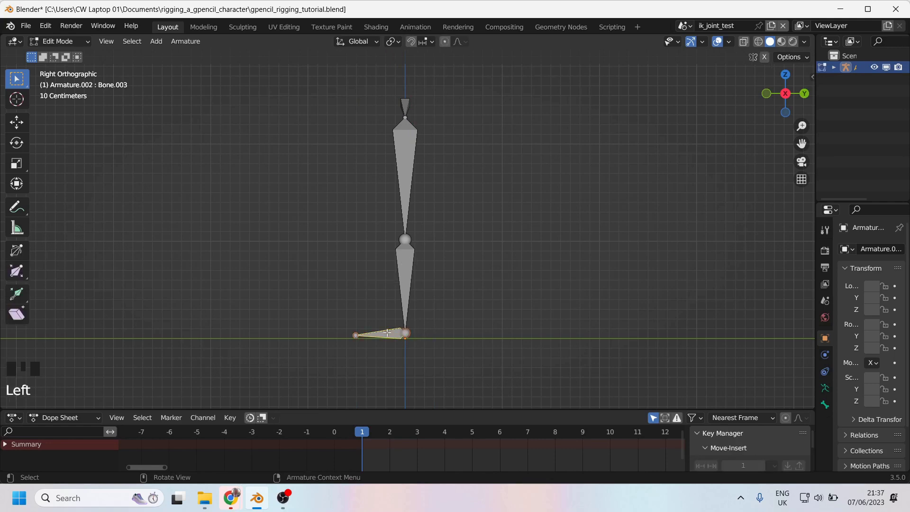
key(alt+p)
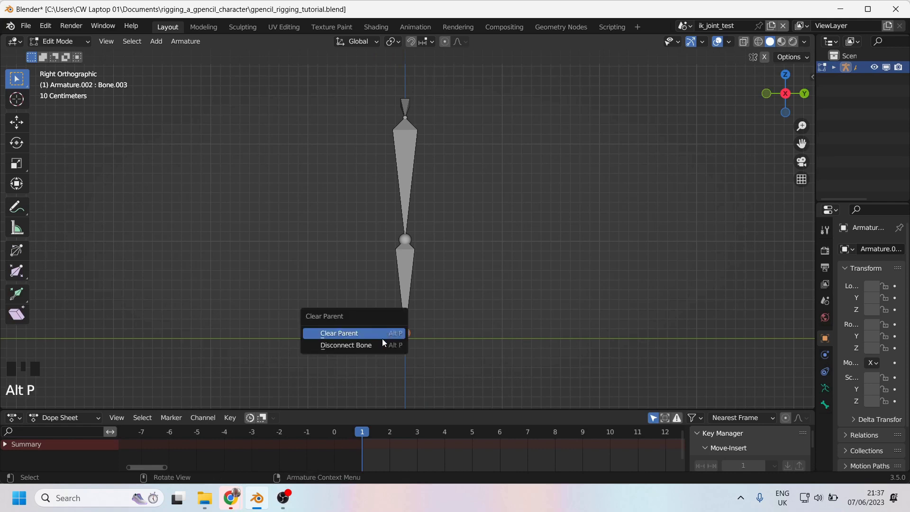
click(382, 337)
Try moving the ankle end of the lower leg, and move the disconnected foot bone up and forward of the shin.
click(402, 334)
key(g)
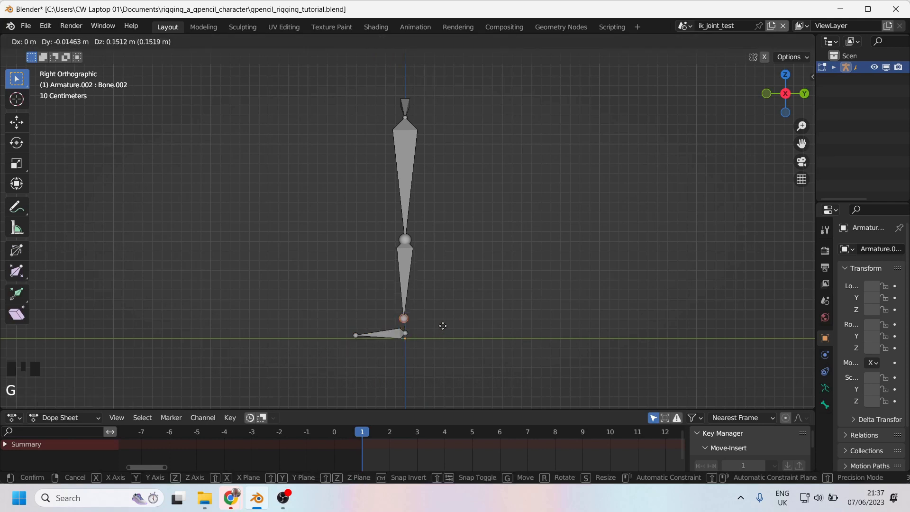
key(Escape)
click(391, 335)
key(g)
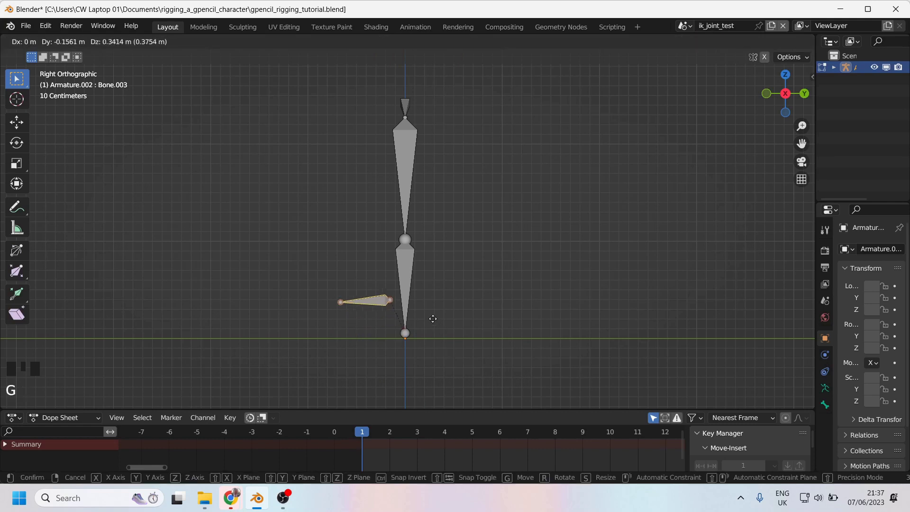
click(413, 276)
Move the knee joint up and forward, and place the lower leg's ankle end at the heel of the raised foot bone.
click(404, 239)
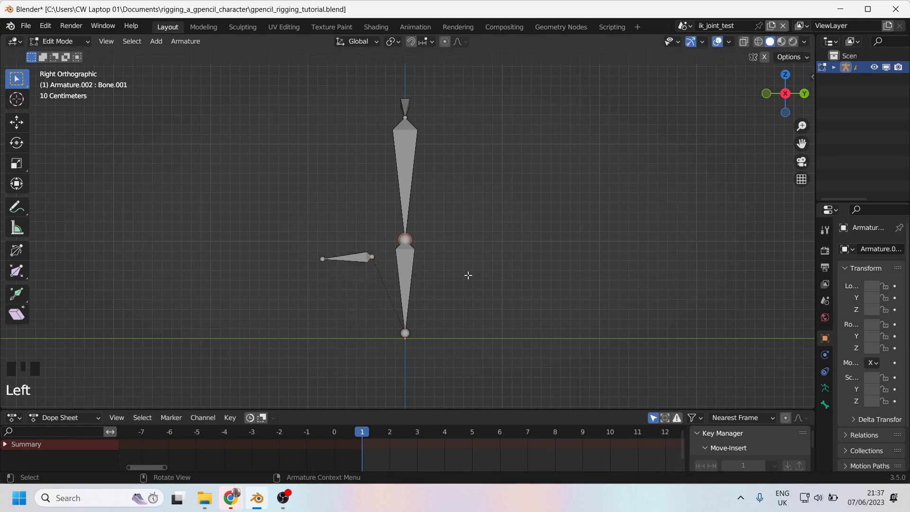
key(g)
click(404, 219)
click(404, 332)
key(g)
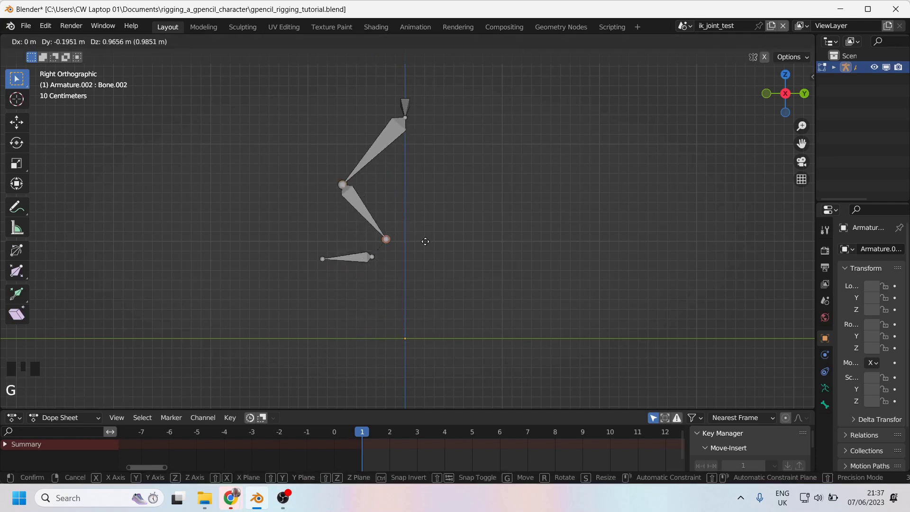
click(410, 258)
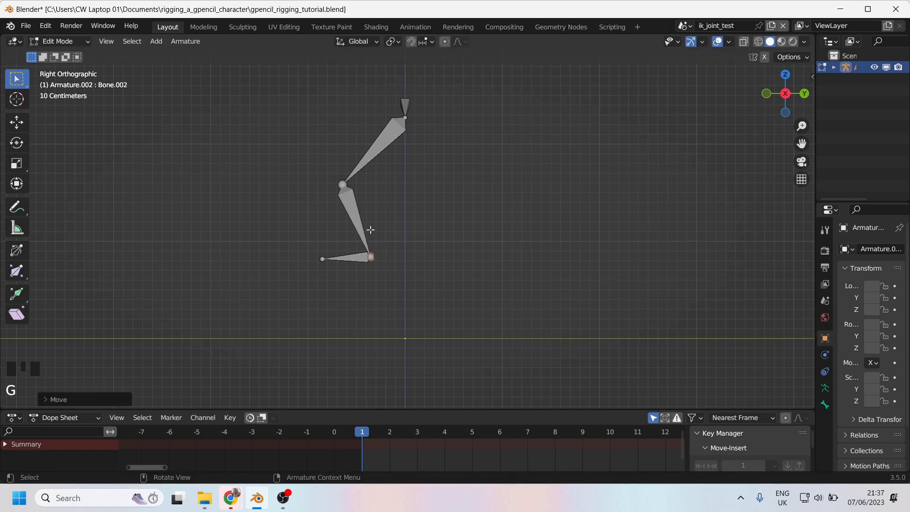
Undo the joint moves and the foot bone's disconnection until the armature is back in Object Mode with a straight leg.
key(ctrl+z)
key(ctrl+z)
key(ctrl+z)
key(ctrl+z)
key(ctrl+z)
key(ctrl+z)
key(ctrl+z)
key(ctrl+z)
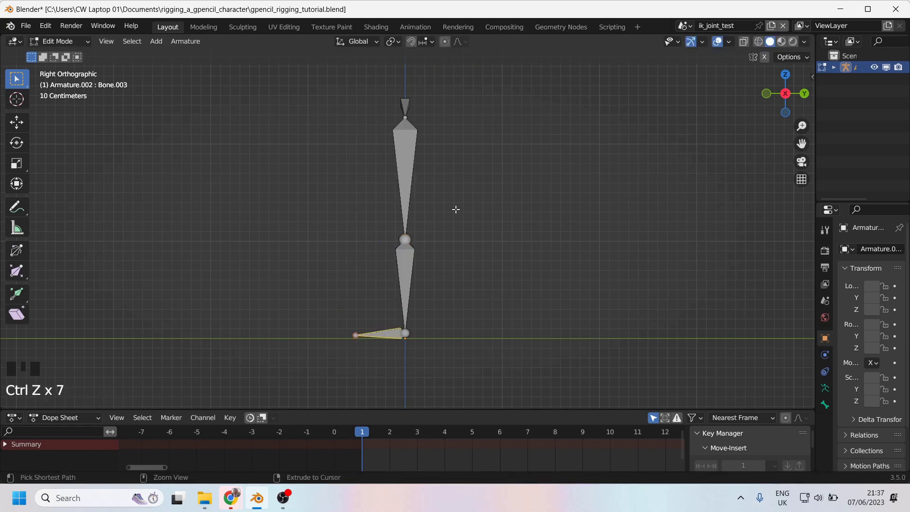
key(ctrl+z)
key(ctrl+z)
key(ctrl+z)
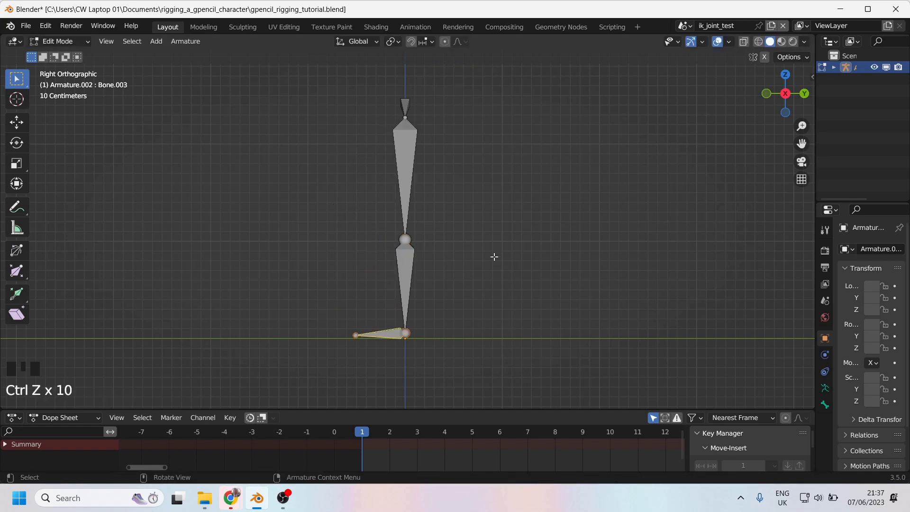
key(ctrl+z)
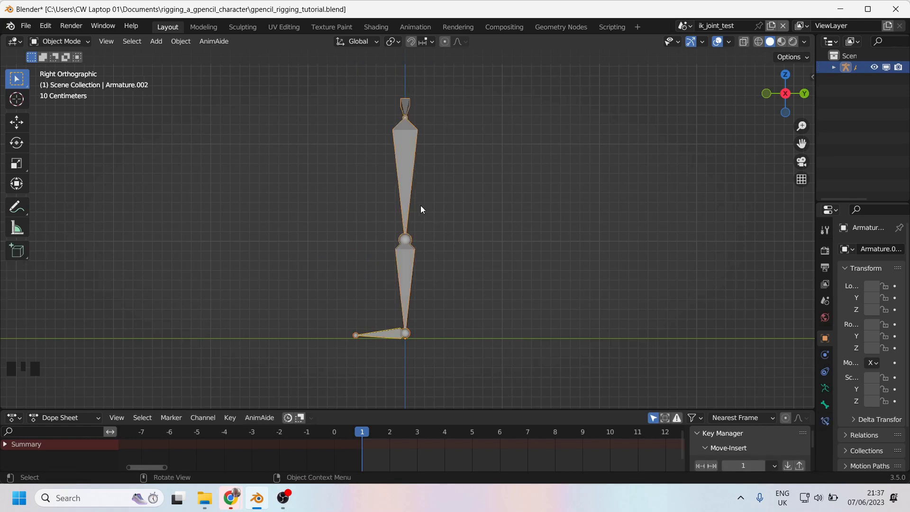
View the whole leg in perspective from its side and switch the armature to Pose Mode with the foot bone selected.
click(404, 249)
mouse_move(405, 241)
middle_down()
mouse_move(455, 235)
mouse_move(417, 233)
middle_up()
scroll(456, 235, down, 1)
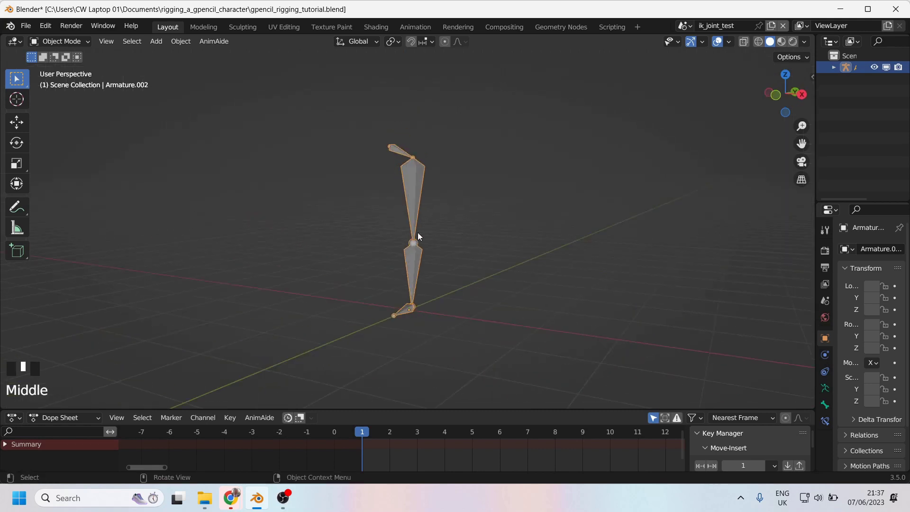
middle_drag(449, 264, 388, 265)
scroll(417, 258, up, 3)
click(65, 41)
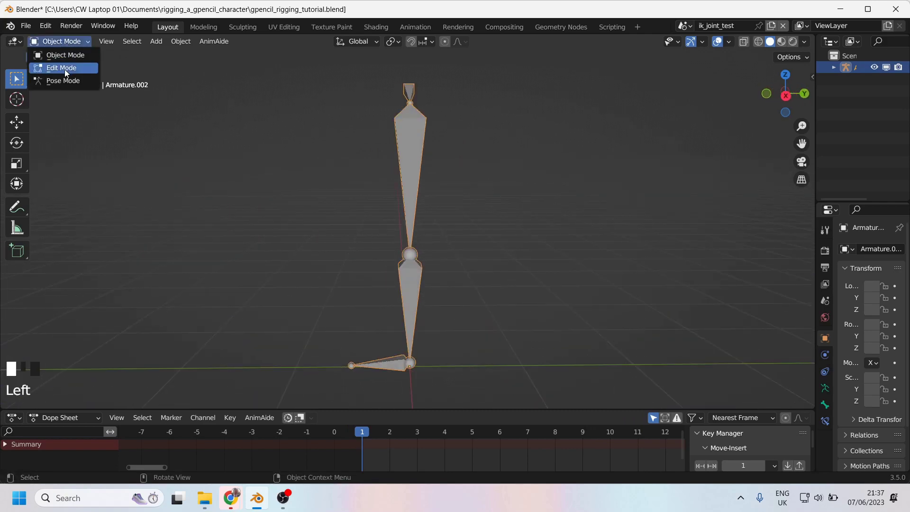
click(69, 81)
shift+middle_drag(423, 305, 396, 317)
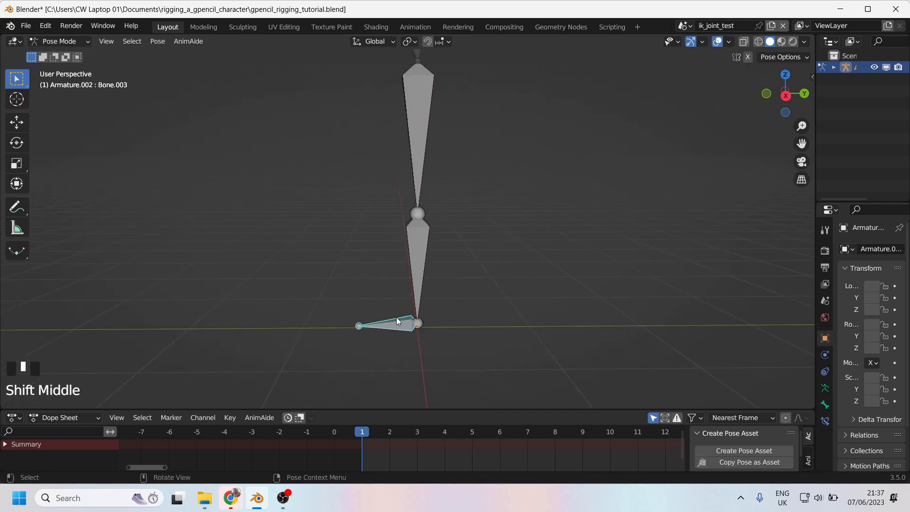
scroll(398, 321, down, 2)
click(400, 293)
scroll(435, 307, up, 2)
scroll(441, 306, down, 2)
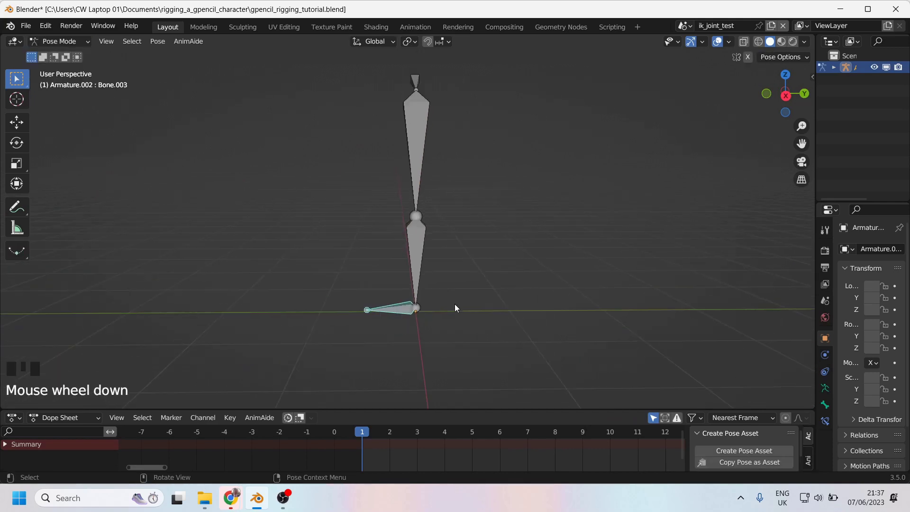
Show the viewport sidebar's tool settings and enable the Auto IK pose option.
key(n)
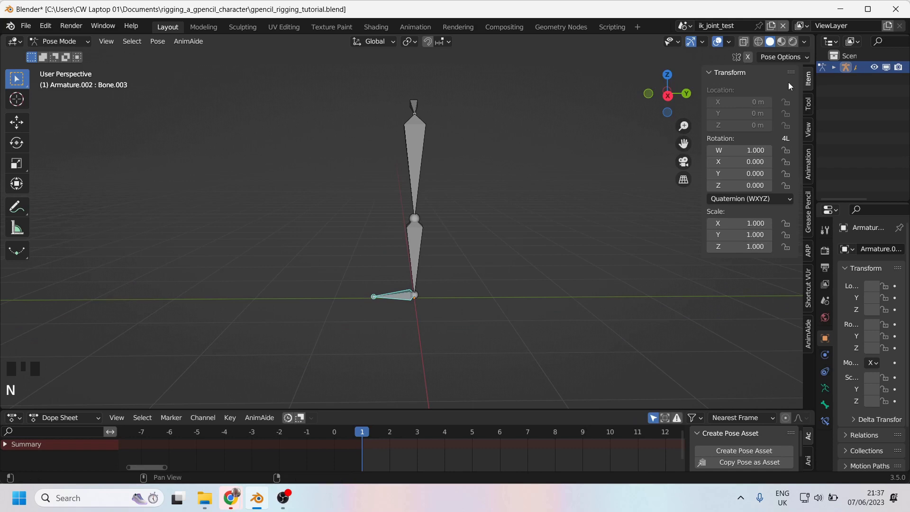
click(808, 104)
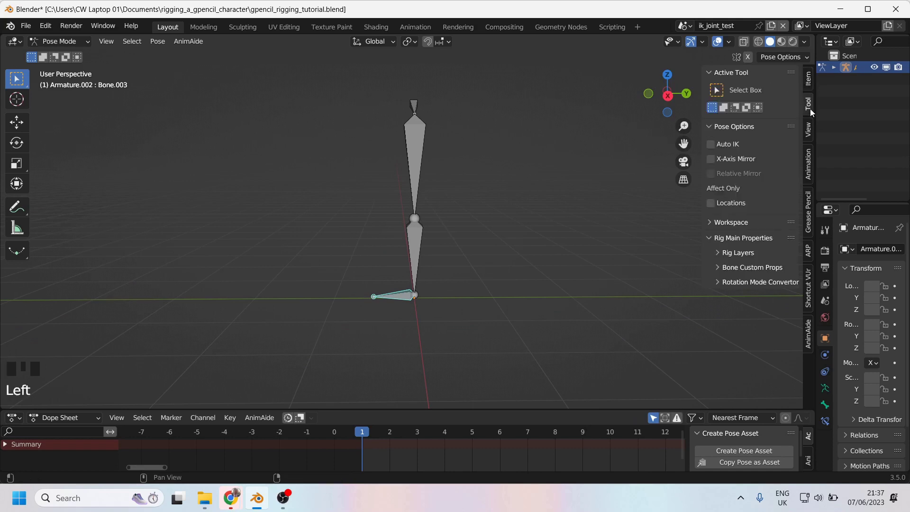
click(728, 145)
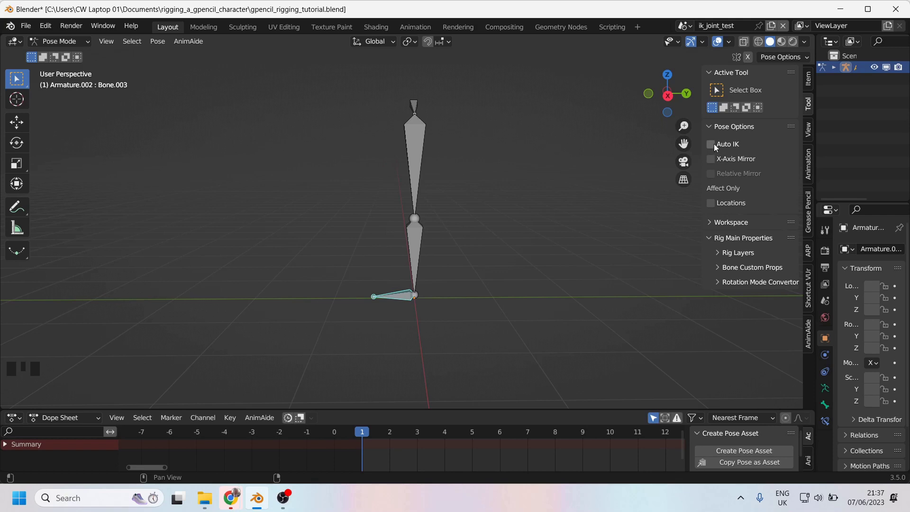
Try moving the foot bone with Auto IK in perspective and in the right side view, cancelling each move.
click(391, 301)
key(g)
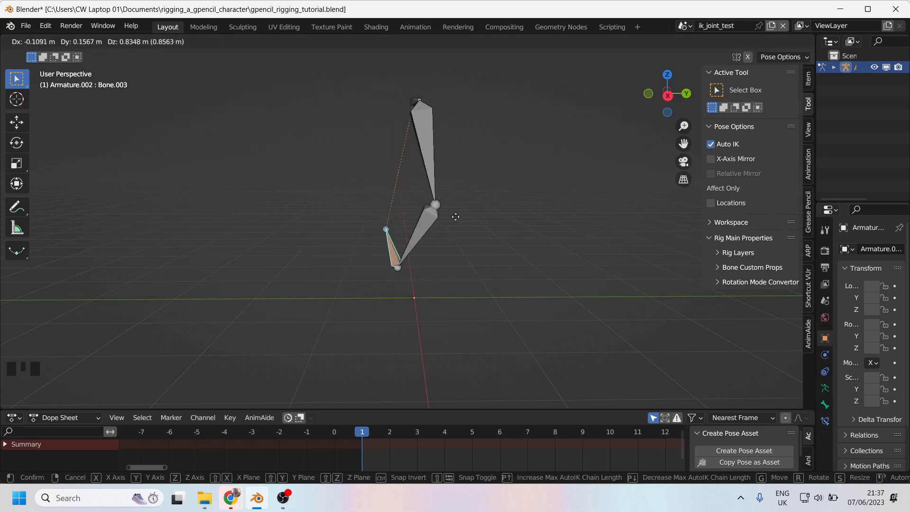
right_click(476, 195)
middle_drag(436, 196, 457, 306)
key(g)
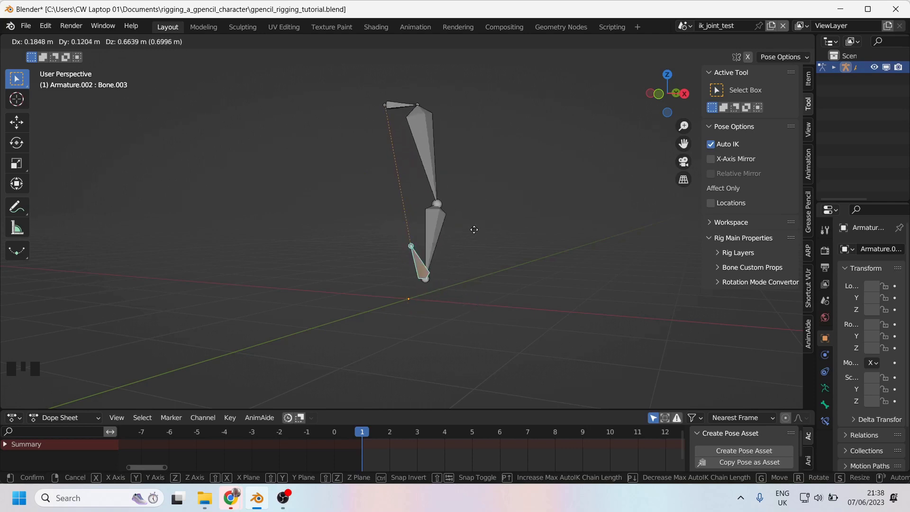
alt+middle_drag(473, 225, 481, 246)
key(g)
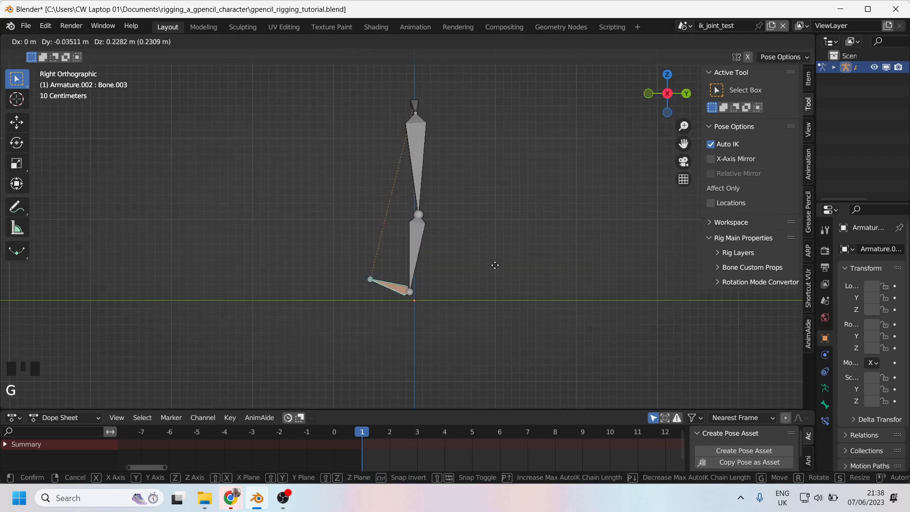
right_click(493, 209)
Switch the armature to Edit Mode and move the knee joint about 0.1 m forward, toward the toe side, to pre-bend the leg.
key(Tab)
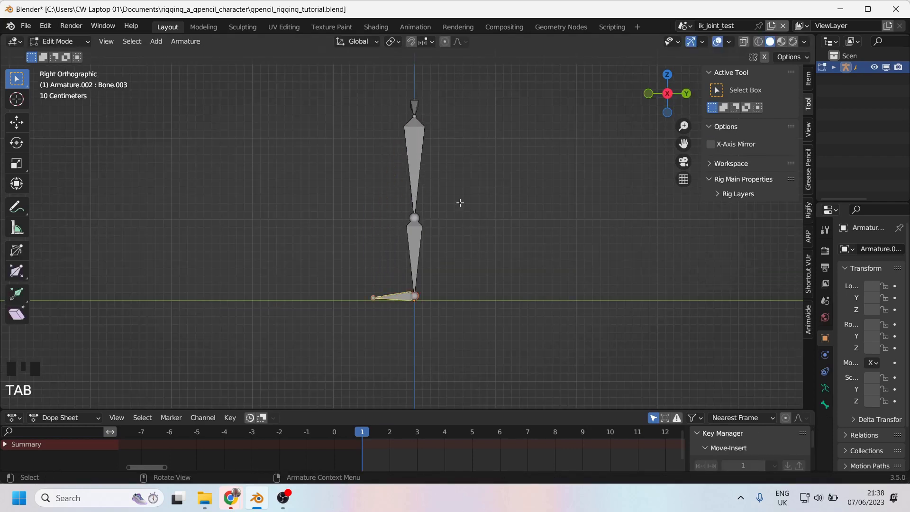
scroll(436, 223, up, 1)
click(416, 215)
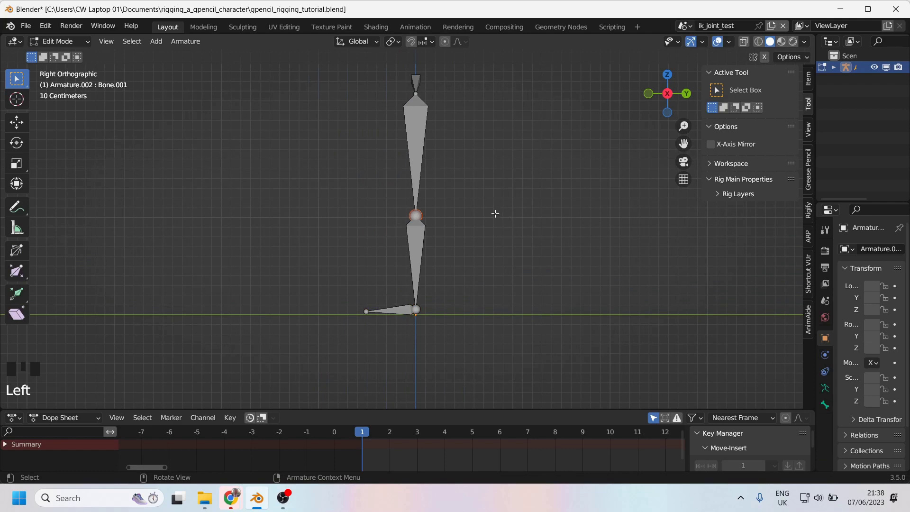
shift+middle_drag(494, 213, 492, 228)
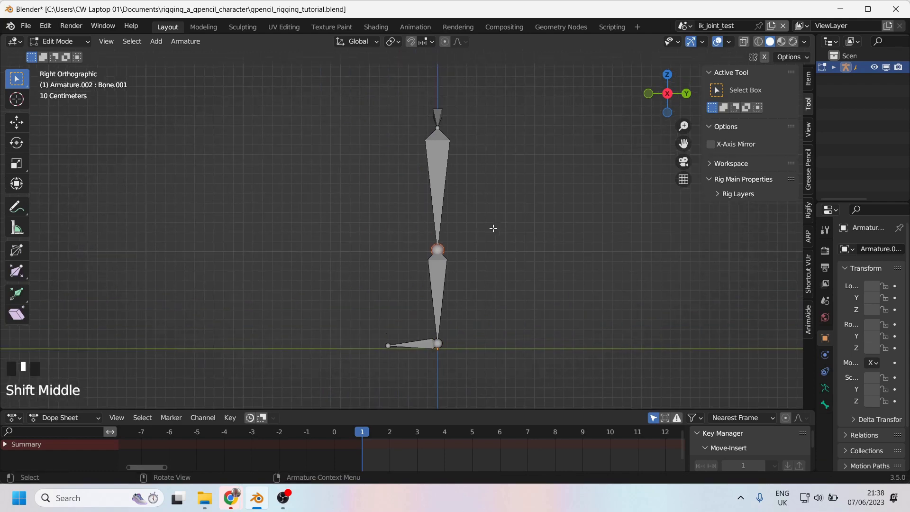
click(439, 249)
key(g)
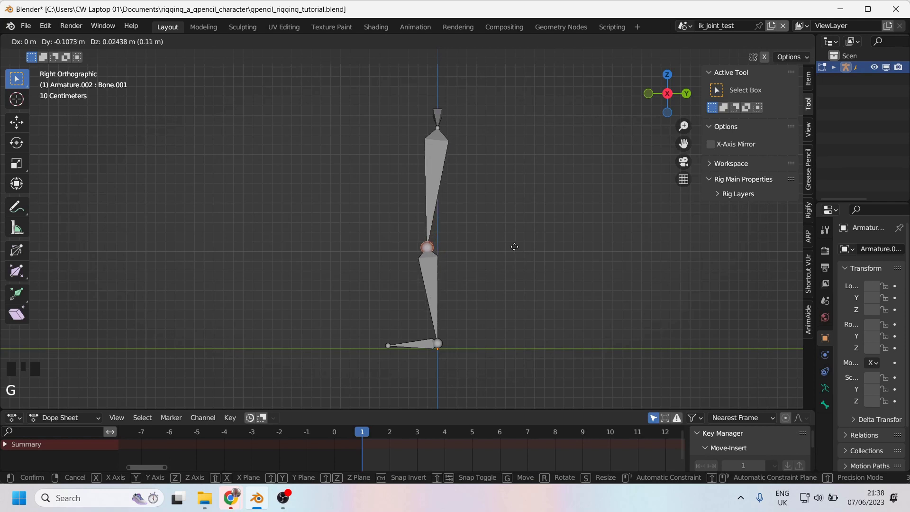
click(501, 248)
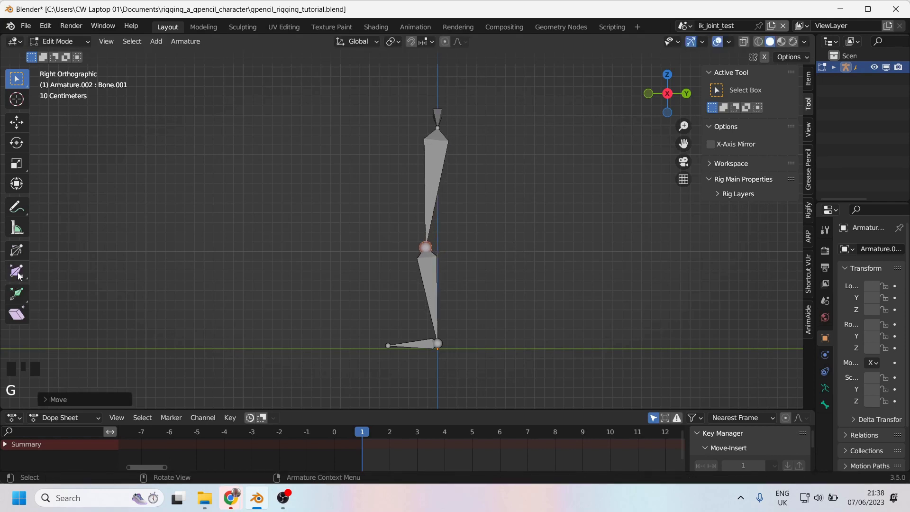
Draw a freehand Annotate arrow behind the knee joint pointing forward at it, undoing the stray strokes.
click(17, 206)
mouse_move(453, 151)
mouse_down()
mouse_move(435, 231)
mouse_move(462, 307)
mouse_up()
key(ctrl+z)
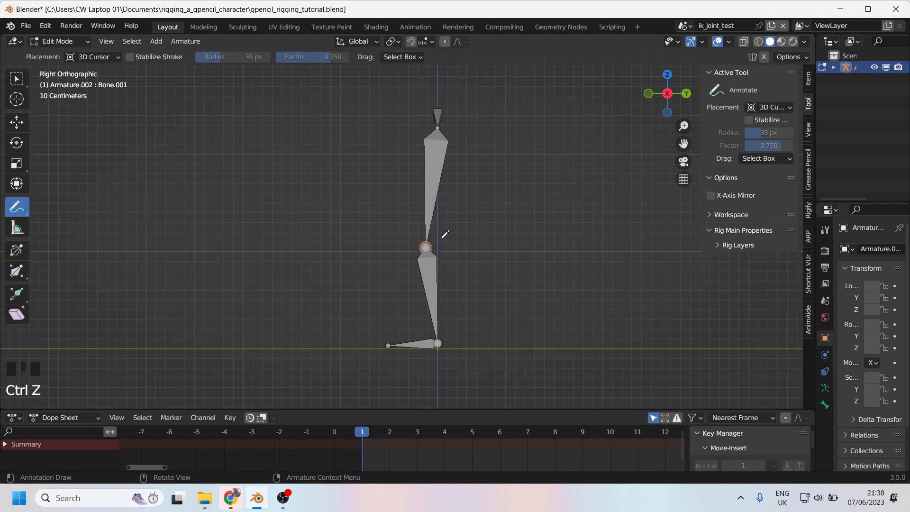
mouse_move(442, 235)
mouse_down()
mouse_move(430, 246)
mouse_move(447, 259)
mouse_move(479, 245)
mouse_up()
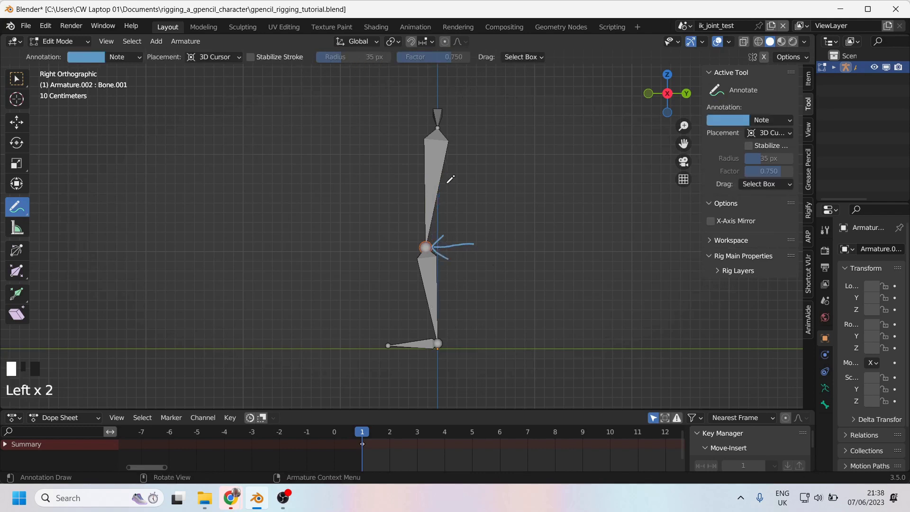
key(ctrl+z)
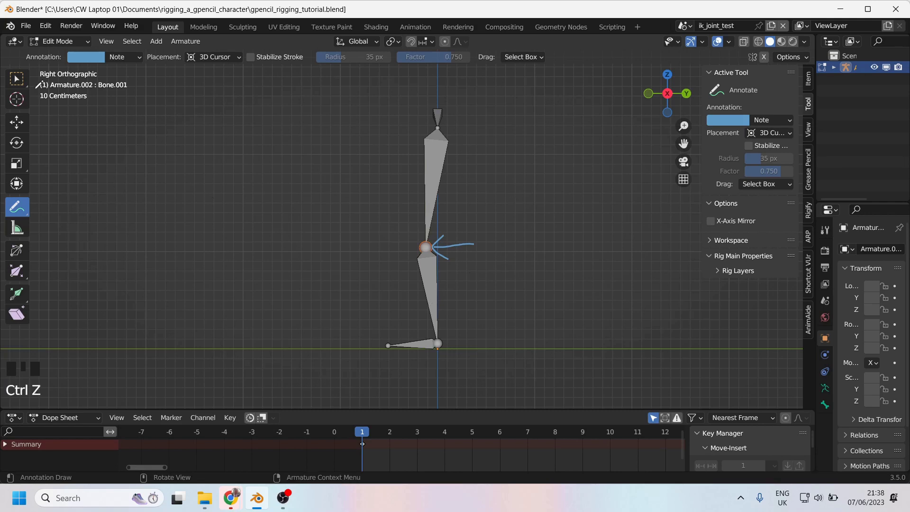
Switch the armature to Pose Mode and try moving the foot bone with Auto IK.
click(55, 42)
click(64, 87)
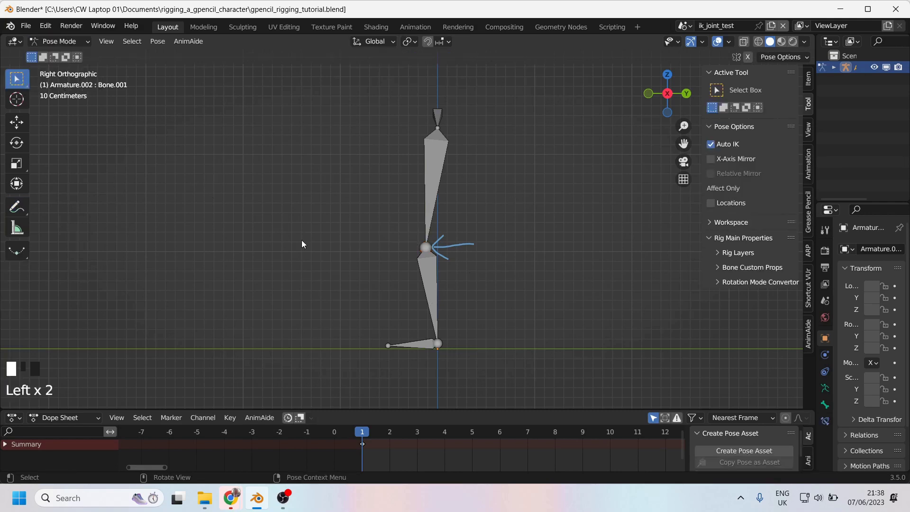
click(428, 344)
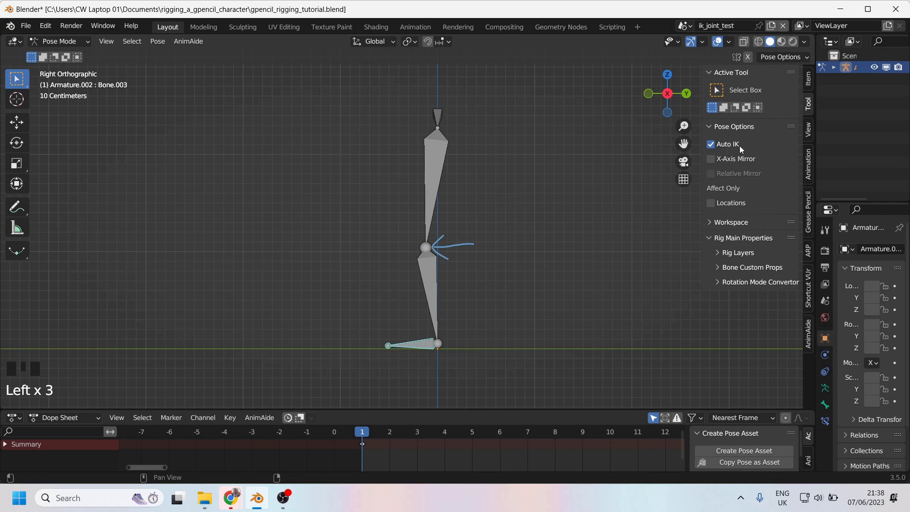
key(g)
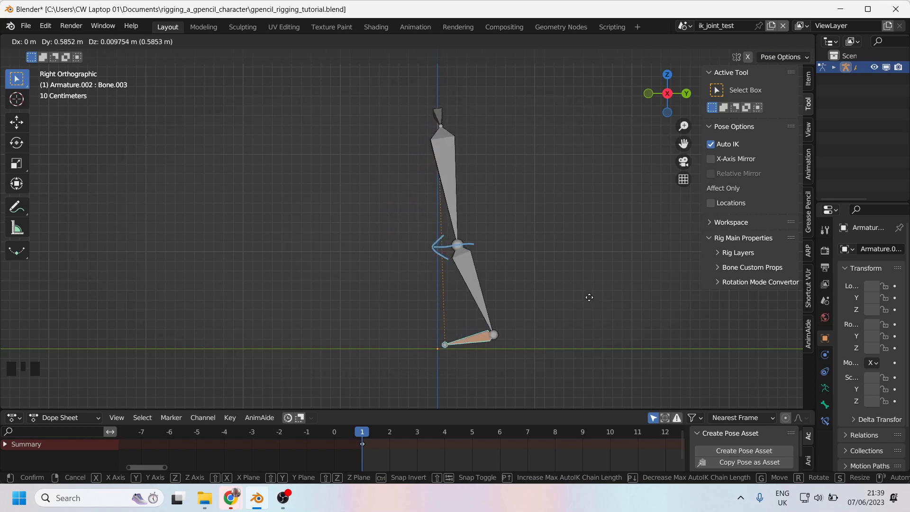
click(428, 288)
Try raising the lower leg bone with Auto IK to test the knee bend, then cancel the move.
click(432, 287)
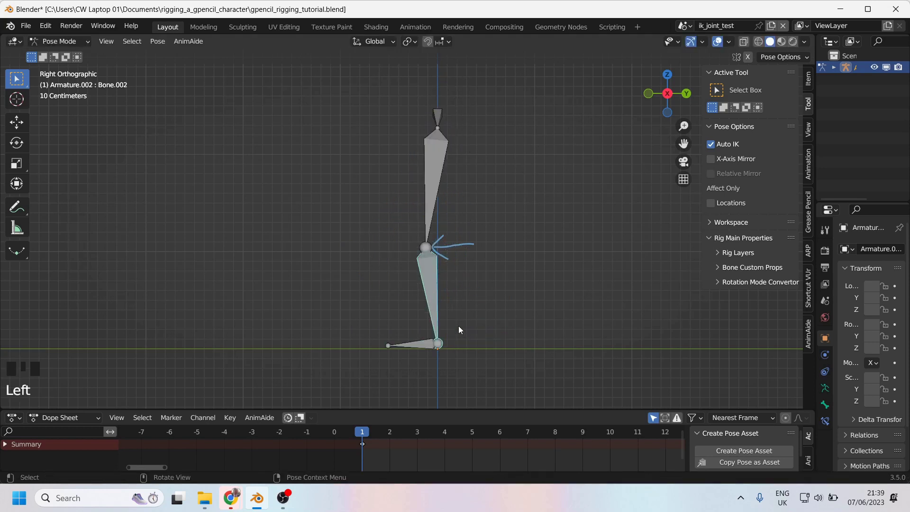
key(g)
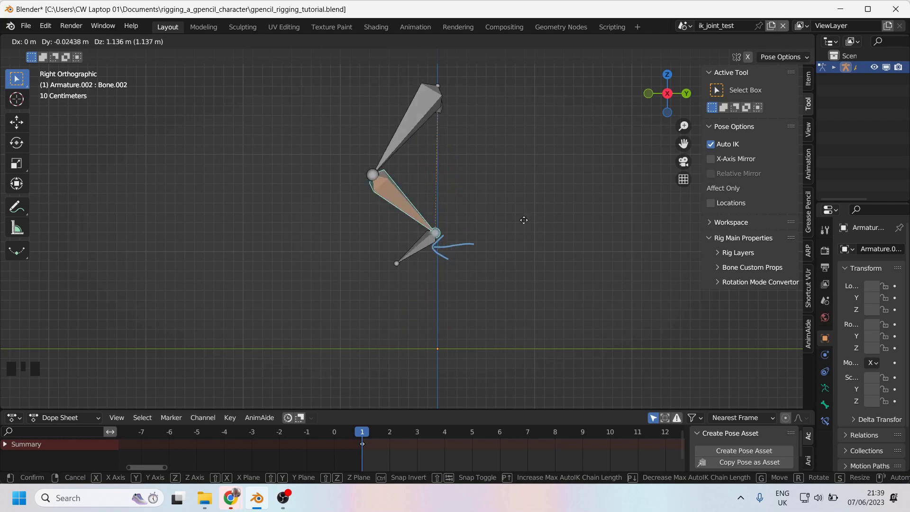
right_click(506, 344)
Return to Edit Mode and erase the arrow annotation beside the knee joint.
key(Tab)
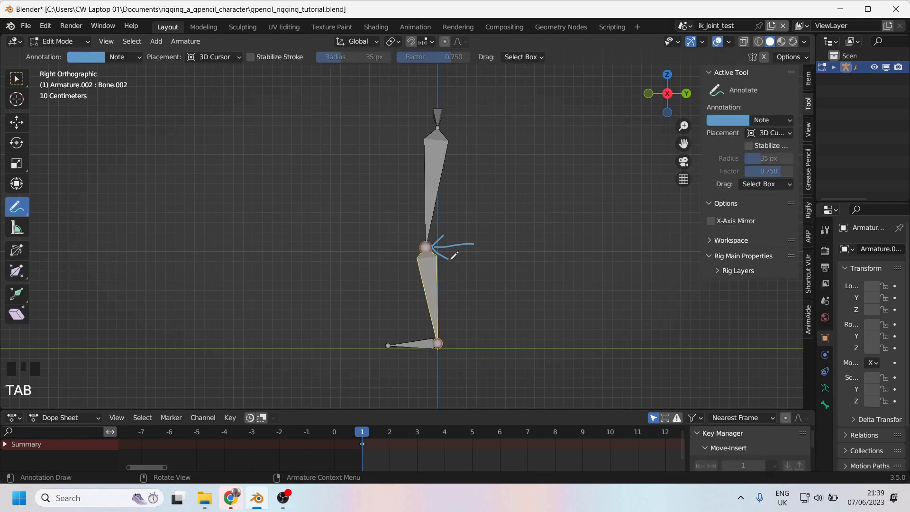
mouse_move(441, 254)
ctrl+mouse_down()
mouse_move(445, 244)
mouse_move(479, 248)
mouse_move(459, 243)
ctrl+mouse_up()
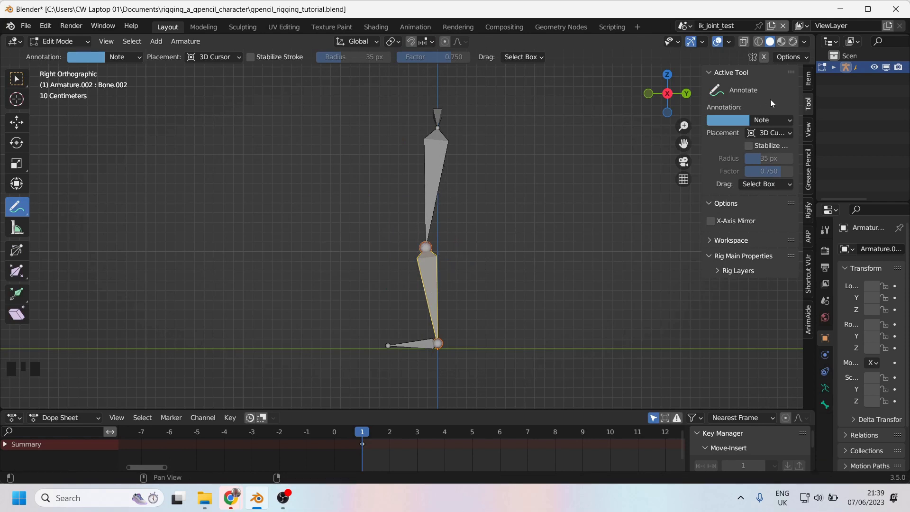
scroll(736, 141, up, 3)
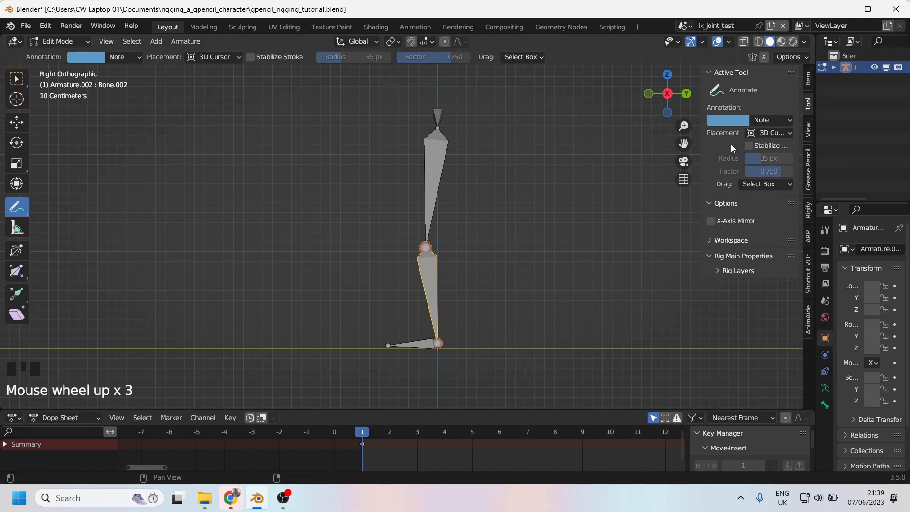
Activate the Select Box tool, return the armature to Pose Mode and select the lower leg bone.
click(17, 79)
click(437, 233)
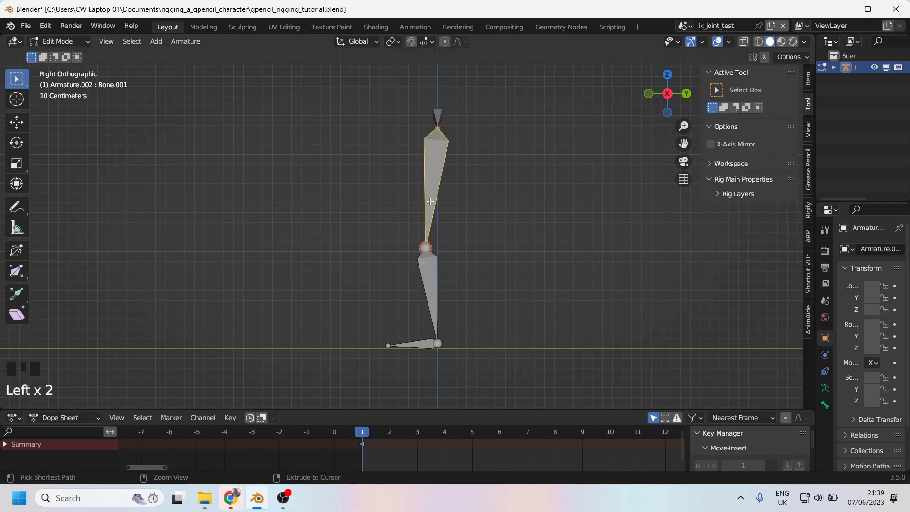
key(Tab)
click(422, 271)
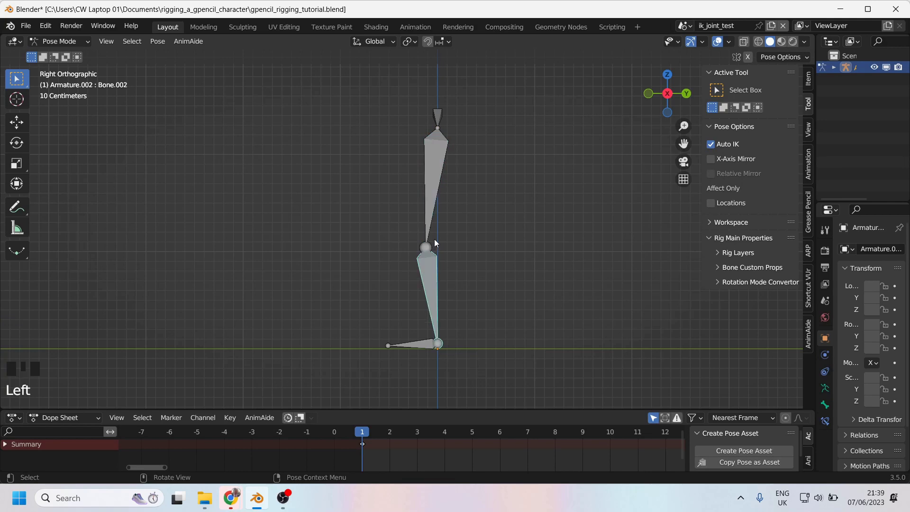